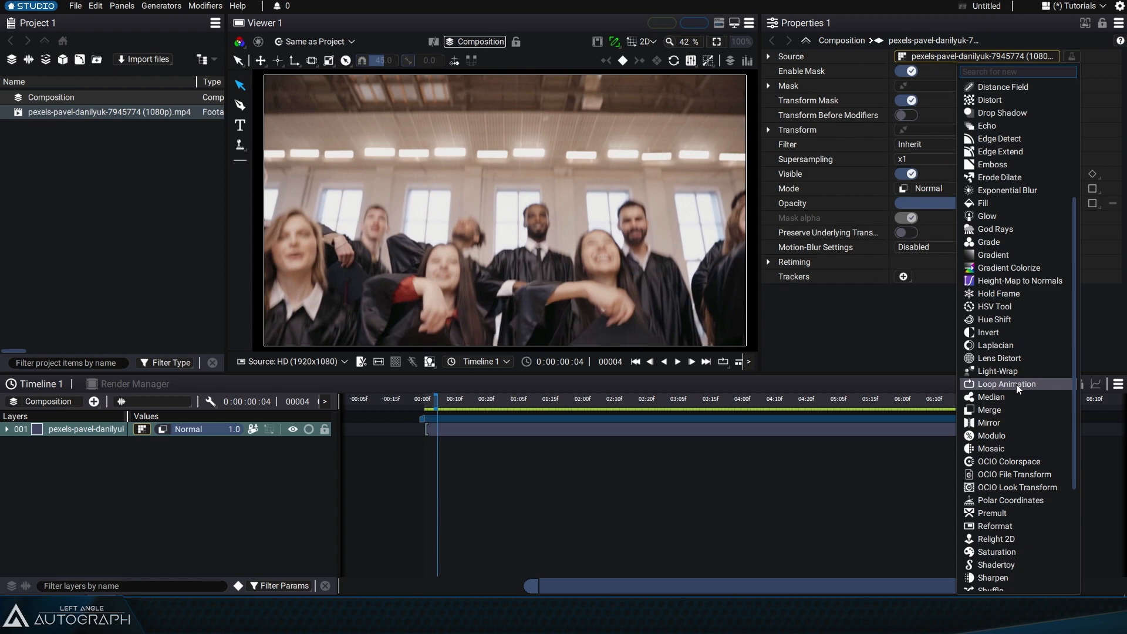
- Add a Loop Animation modifier to the video layer's source and preview the footage with the modifier disabled and enabled
click(1016, 384)
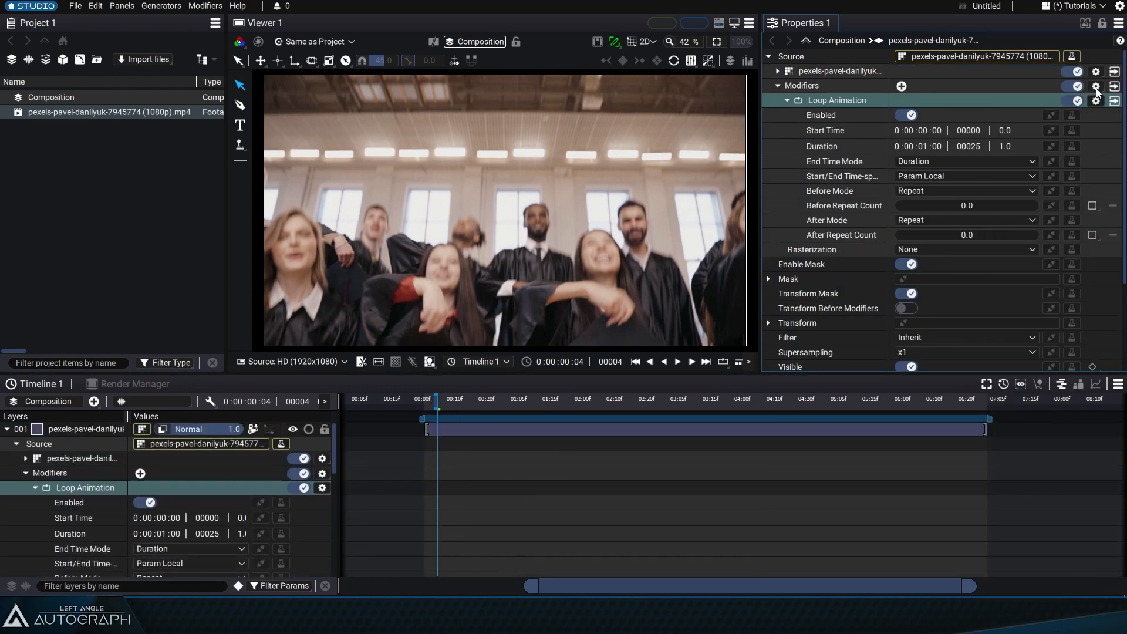
click(1074, 101)
drag(437, 403, 675, 405)
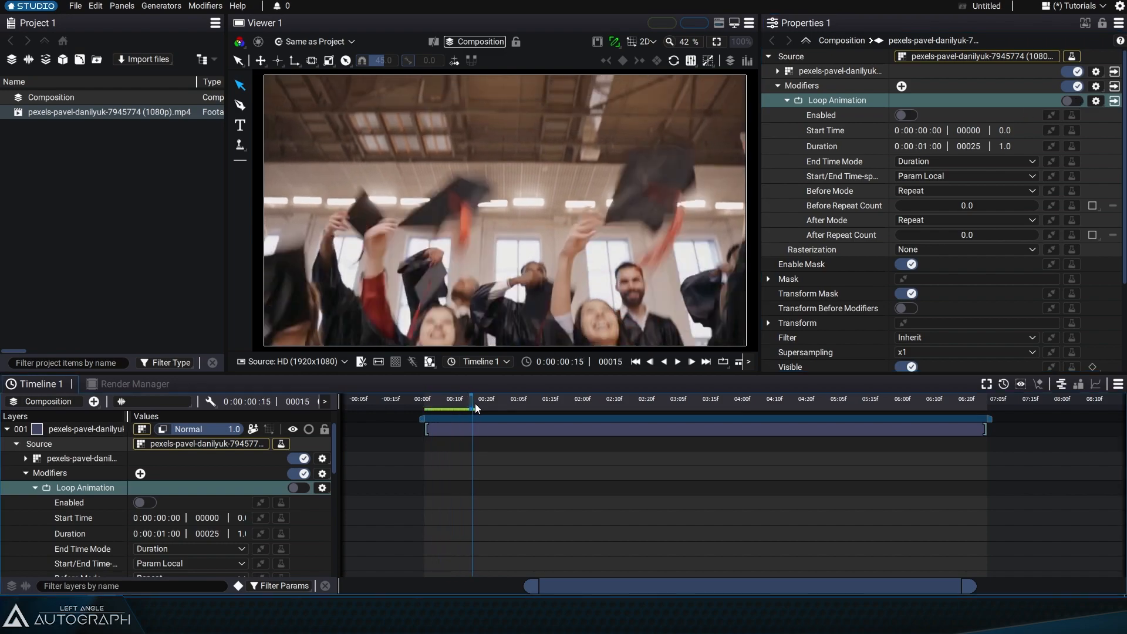
drag(583, 469, 510, 493)
click(1058, 104)
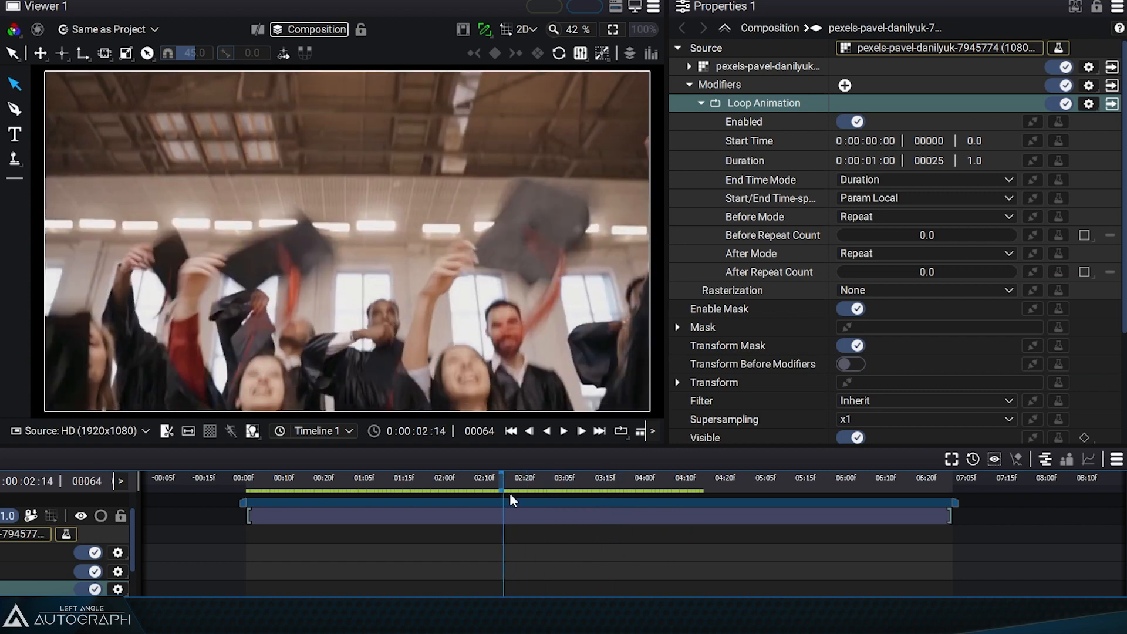
- Isolate the Loop Animation parameters and scrub the timeline from frame 0 to frame 25 to examine the loop's start and end
click(1111, 104)
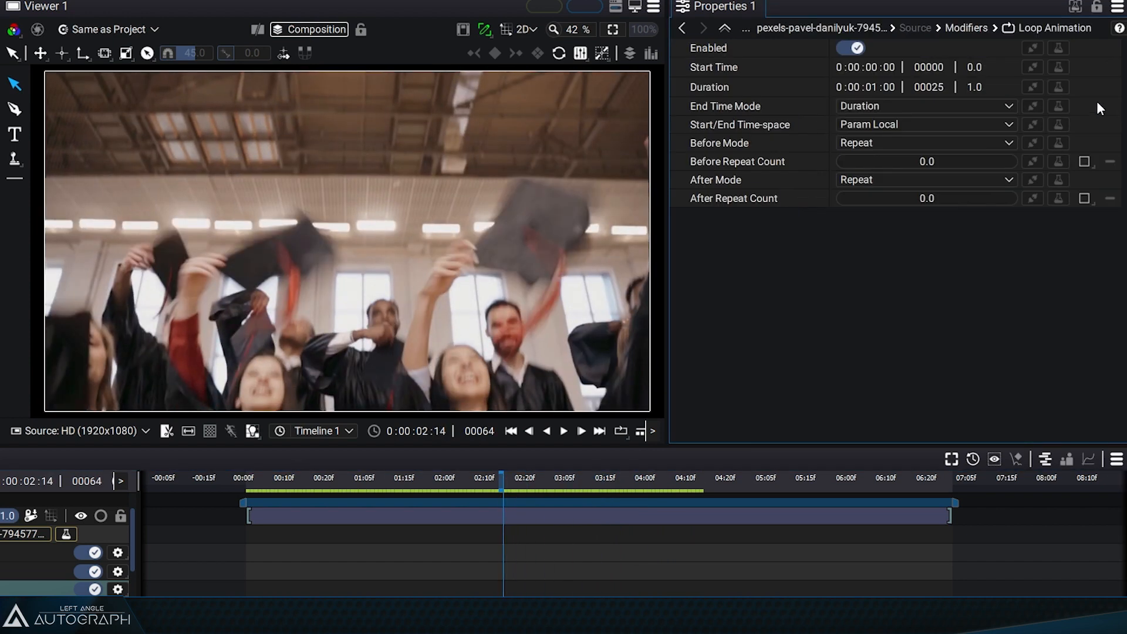
click(722, 68)
drag(251, 480, 303, 482)
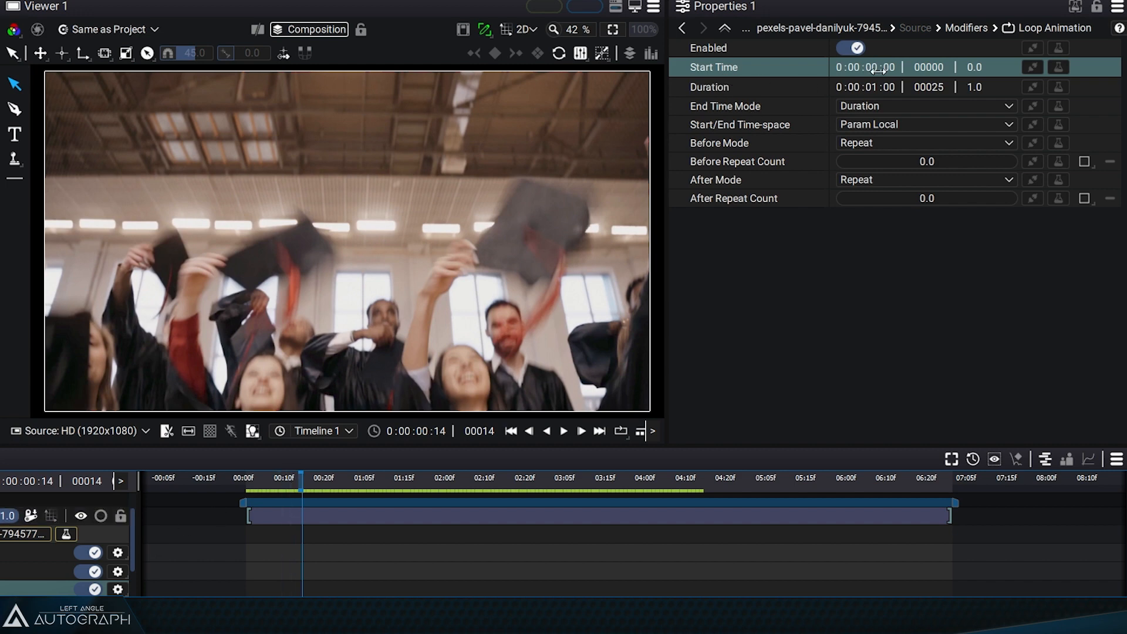
drag(294, 493, 249, 491)
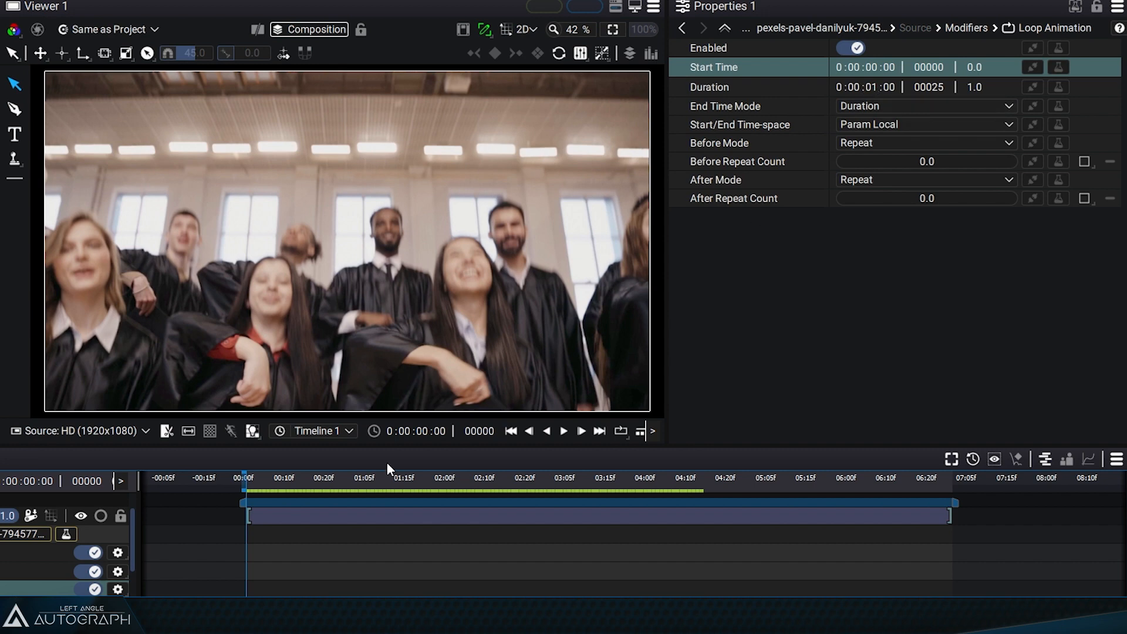
drag(248, 482, 348, 487)
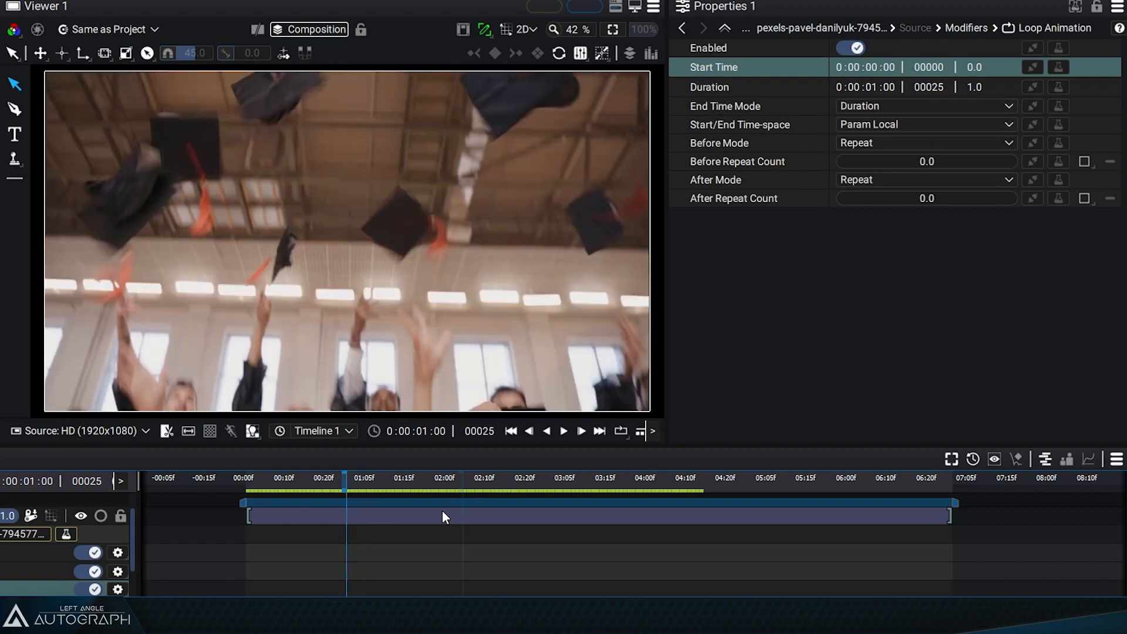
key(Right)
key(Left)
- Set the loop's Duration to 24 frames
click(935, 87)
text(24)
key(Return)
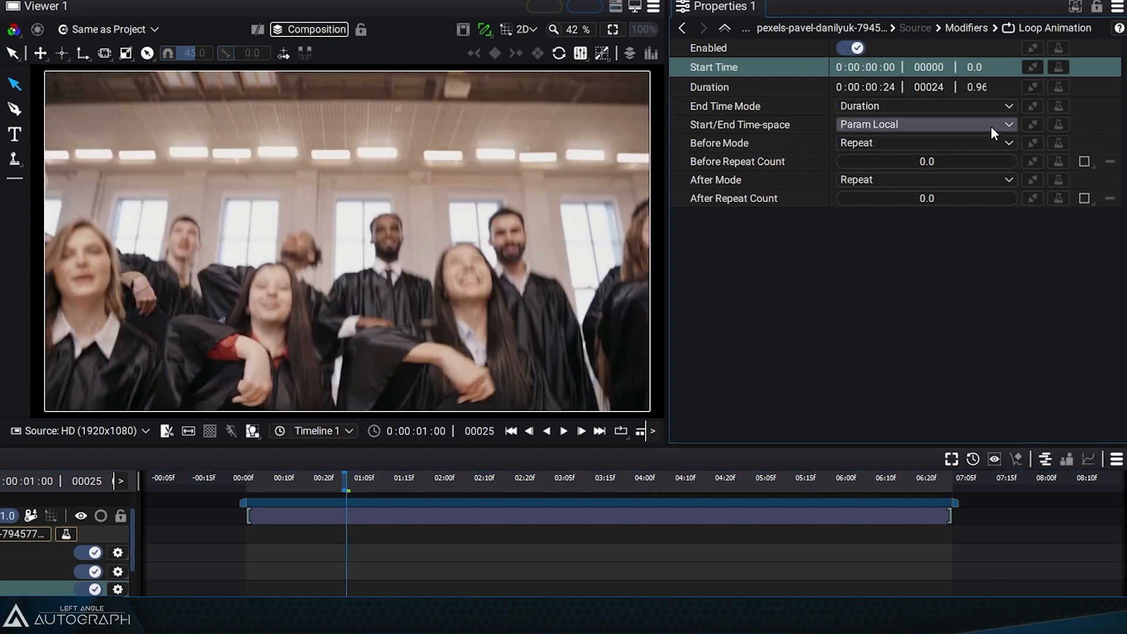
- Go frame by frame around frame 24 and scrub from the start to examine how the shortened loop wraps
key(Left)
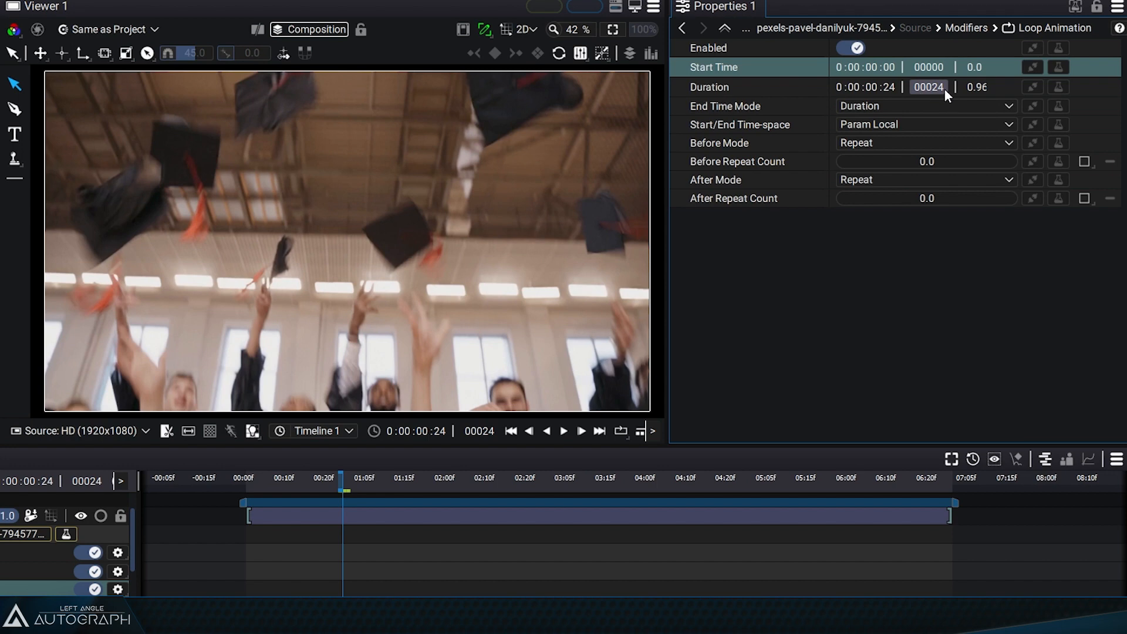
key(Left)
key(Left)
key(Left)
key(Right)
key(Right)
key(Right)
key(Right)
key(Left)
click(248, 482)
drag(248, 481, 336, 486)
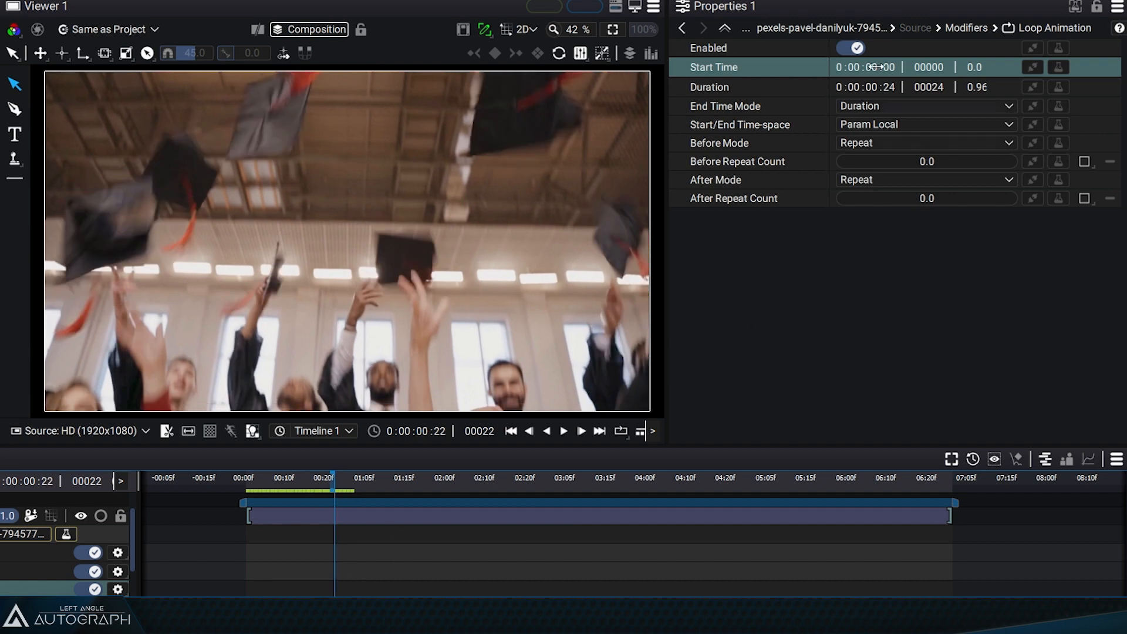
- Set the loop's Start Time to 2 seconds
click(880, 68)
key(Up)
key(Up)
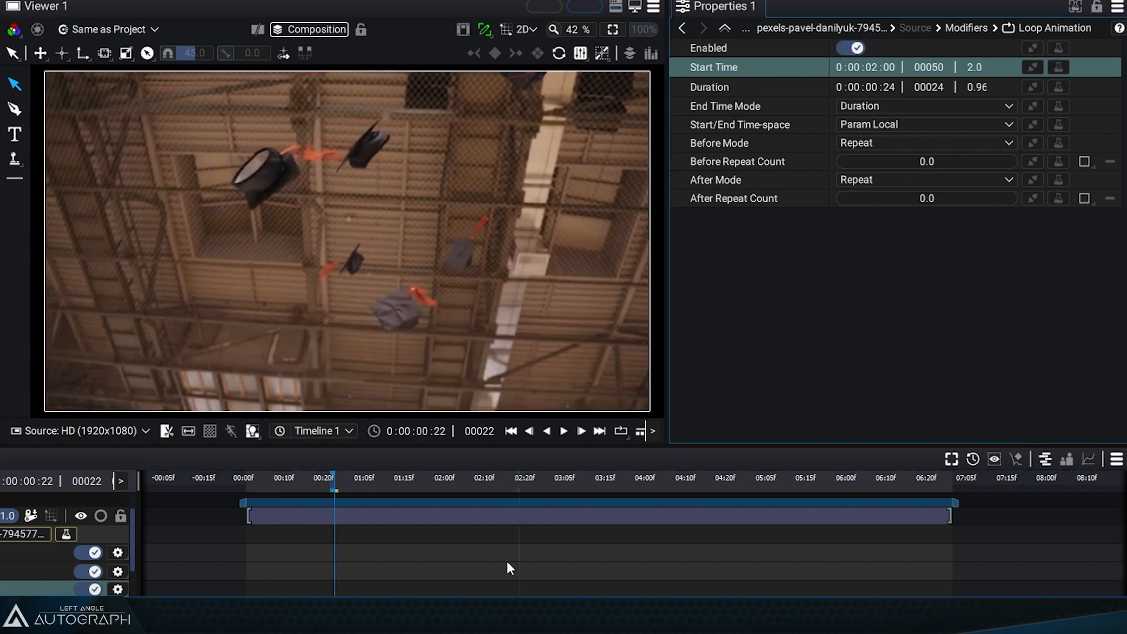
- Compare the footage around 2 seconds with the loop disabled and enabled, and scrub the looped result from the composition start
drag(340, 485, 447, 513)
click(856, 48)
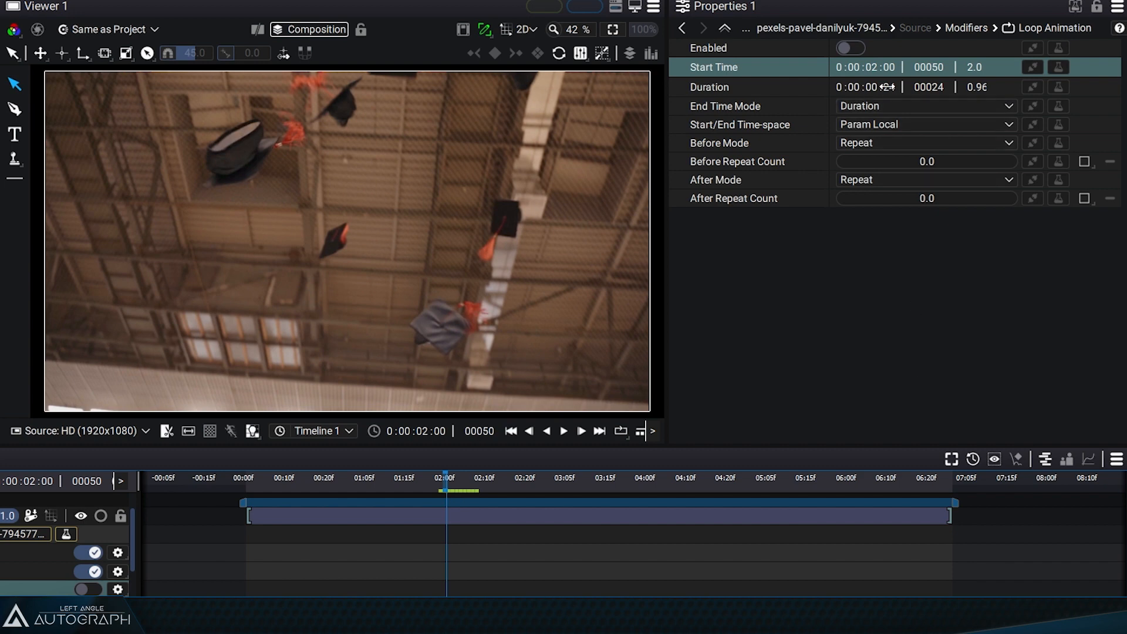
click(852, 48)
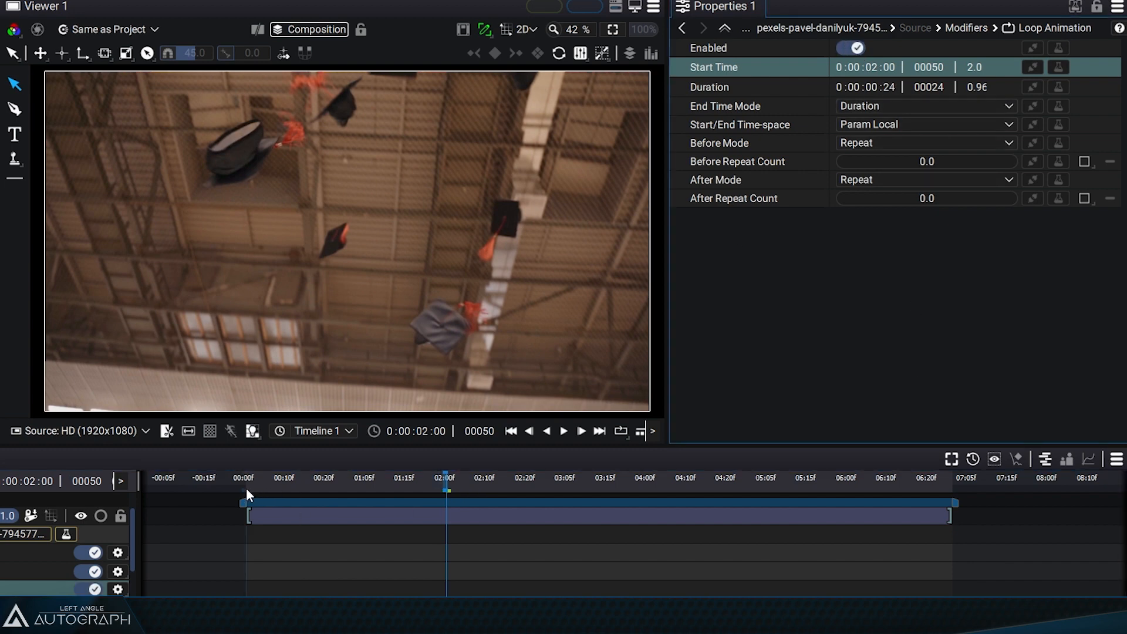
drag(246, 488, 532, 498)
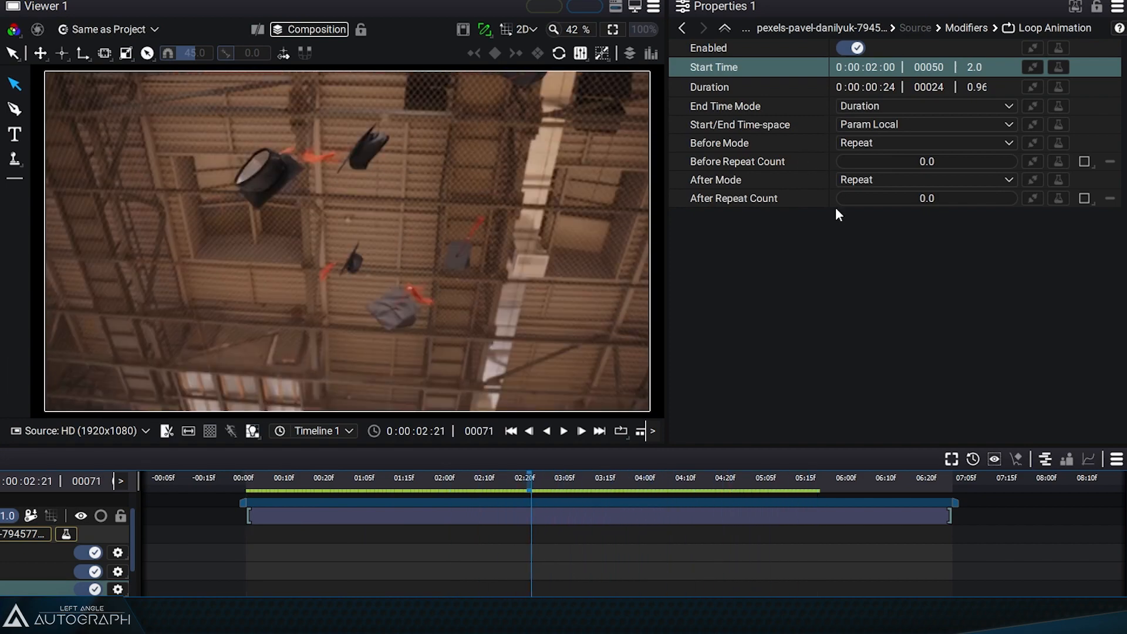
- Change the loop's End Time Mode to Custom and select the End Time parameter
click(853, 107)
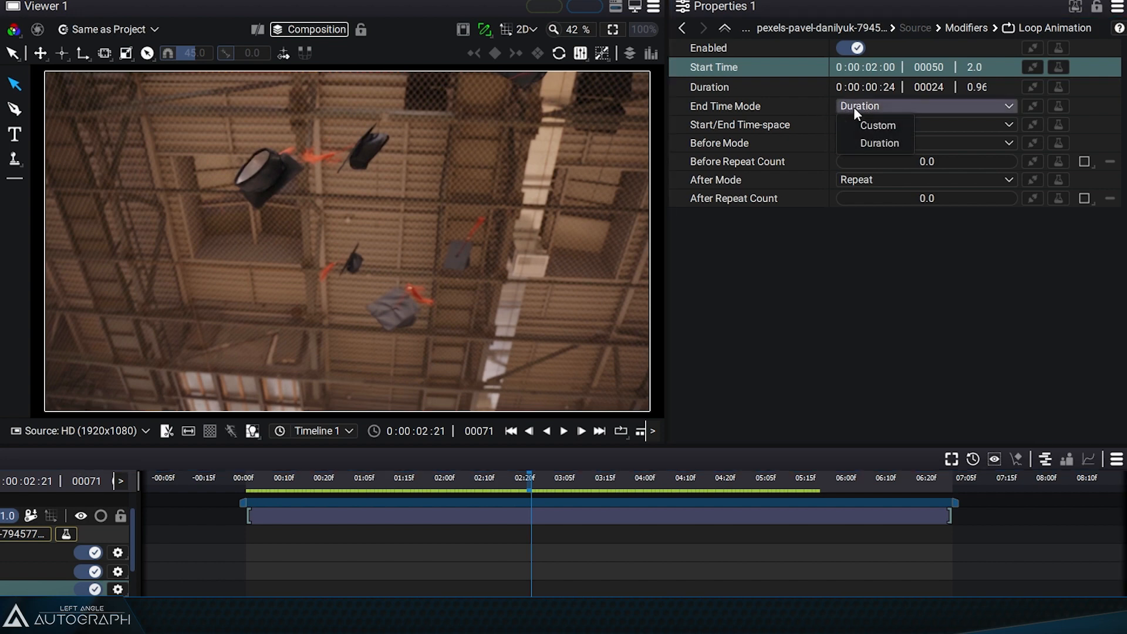
click(873, 128)
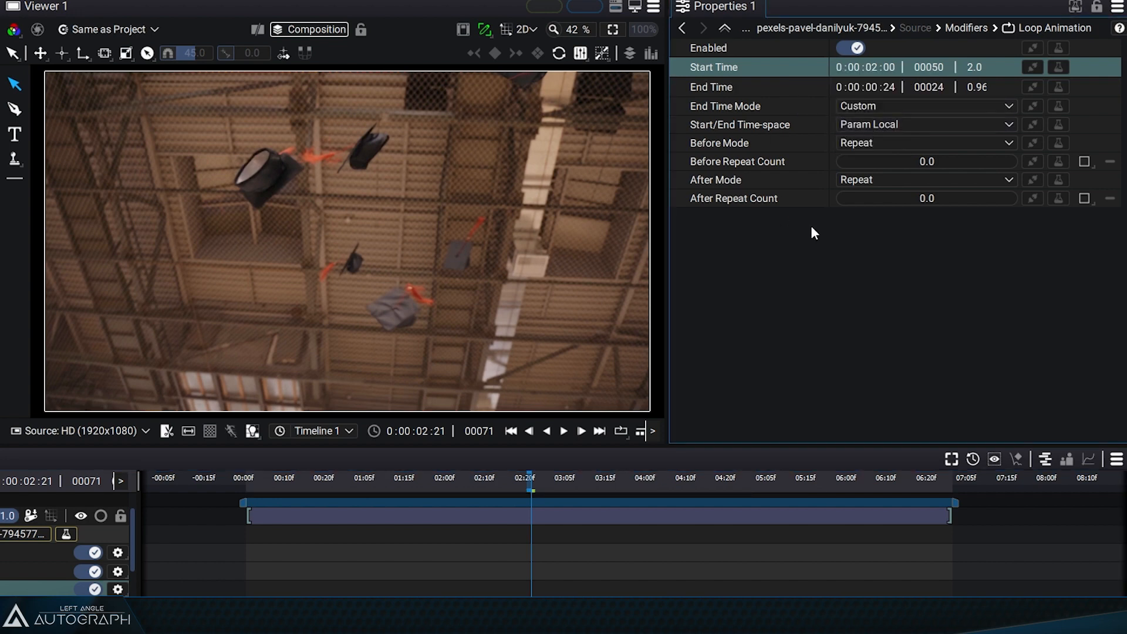
click(861, 108)
click(873, 141)
click(869, 106)
click(889, 123)
click(776, 84)
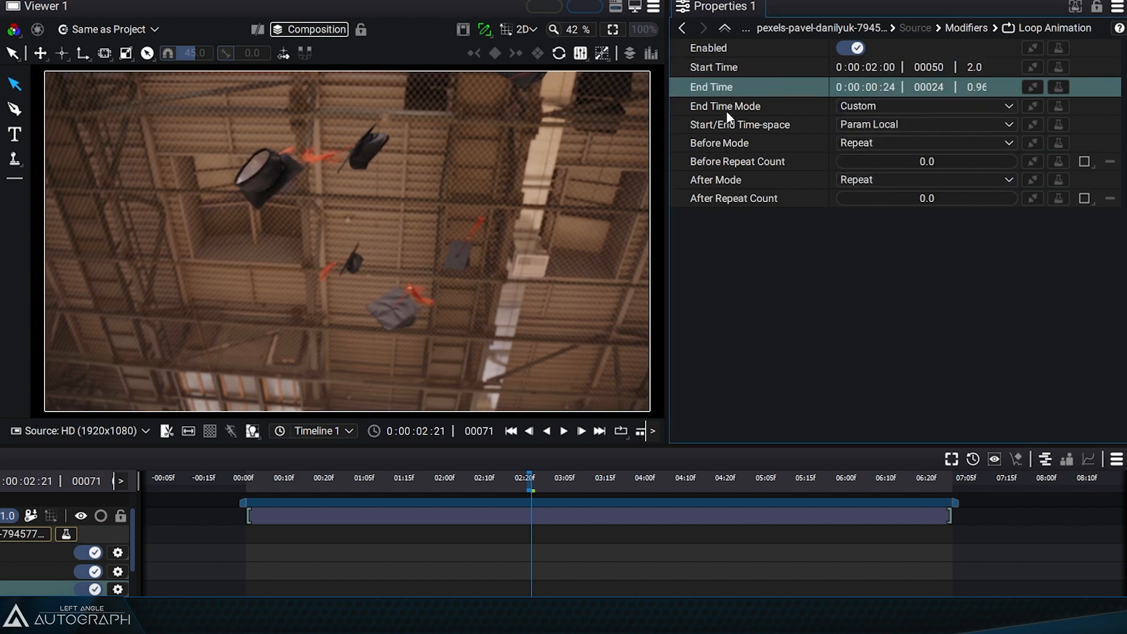
- Set the loop's Start Time to 1 second and its End Time to 4 seconds
click(872, 69)
text(1)
key(Return)
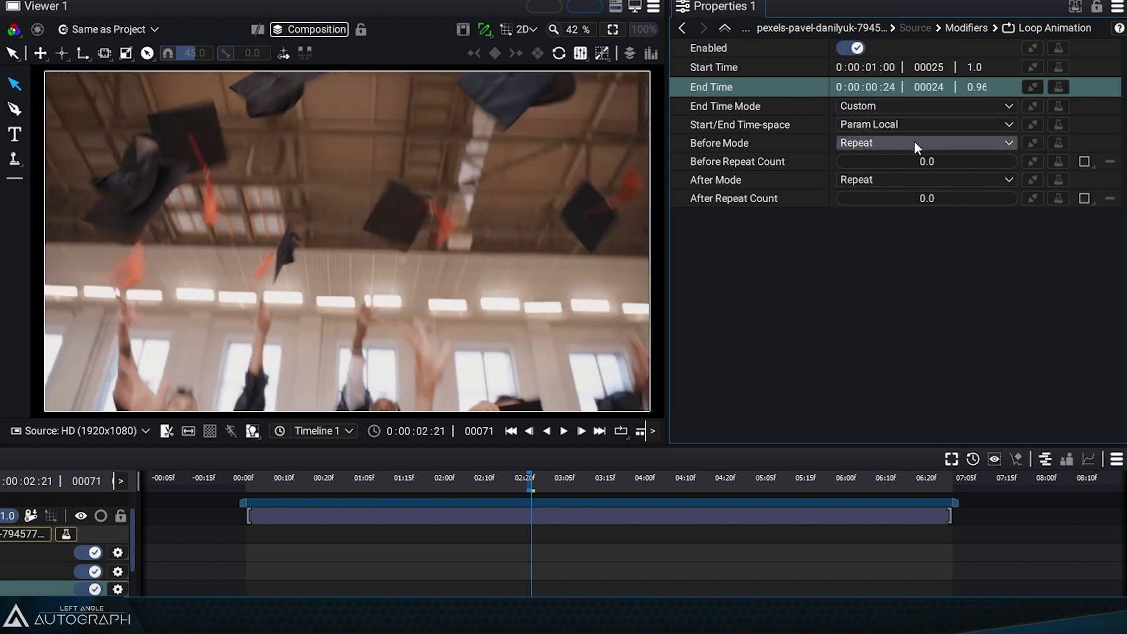
click(875, 87)
text(4)
key(Return)
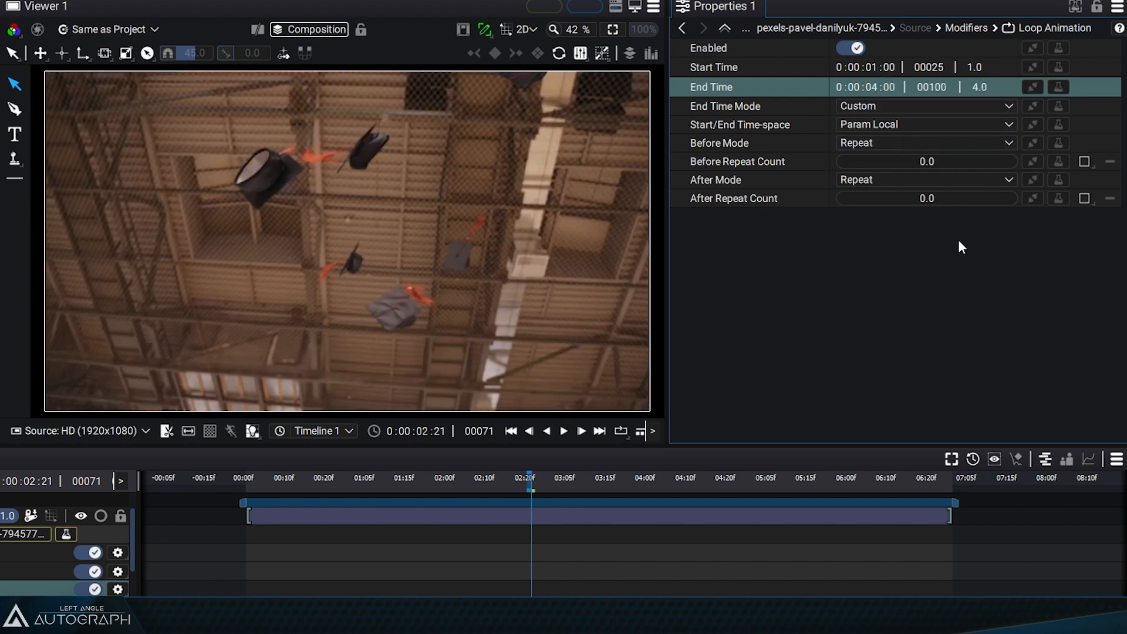
- Review the 1 to 4 second range with the loop disabled, then re-enable it and scrub the looped result
click(860, 51)
drag(362, 481, 653, 499)
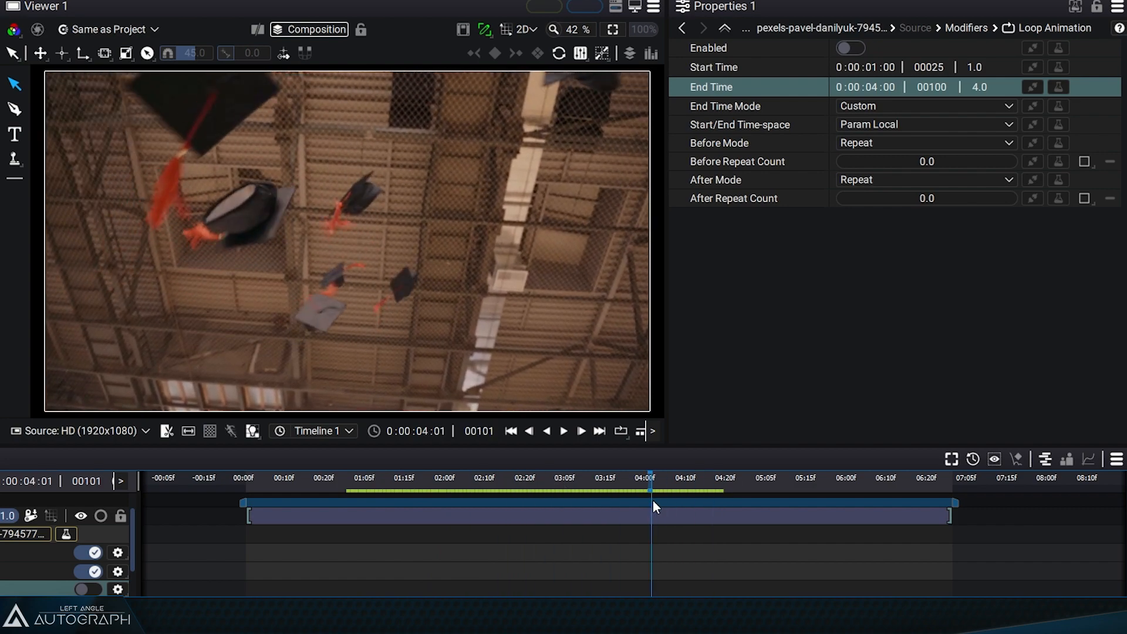
click(851, 48)
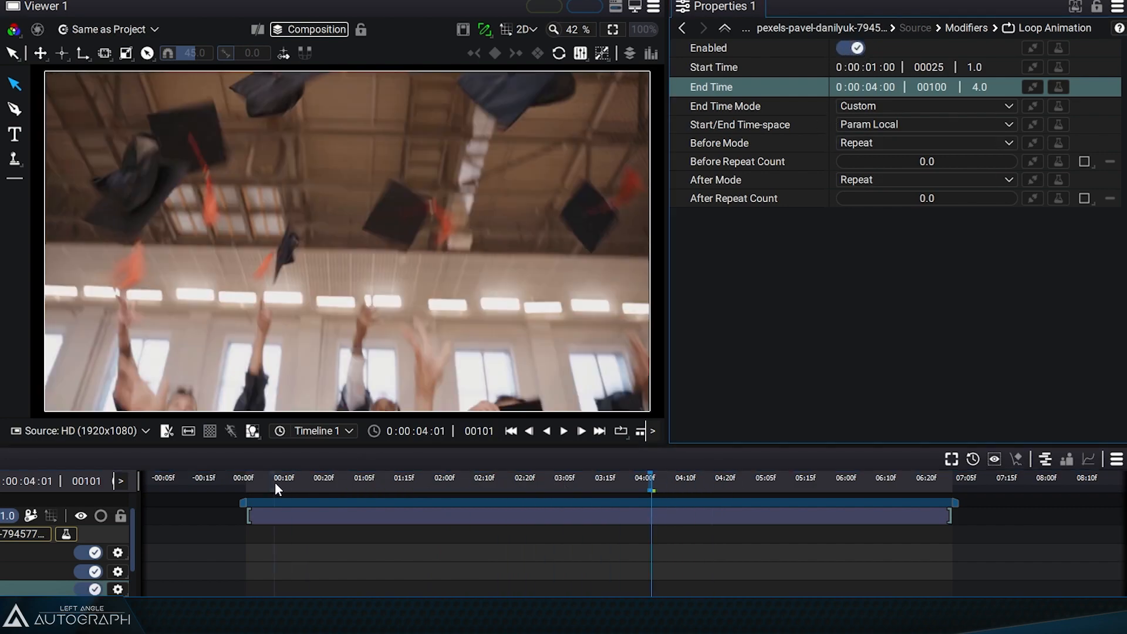
drag(276, 484, 407, 532)
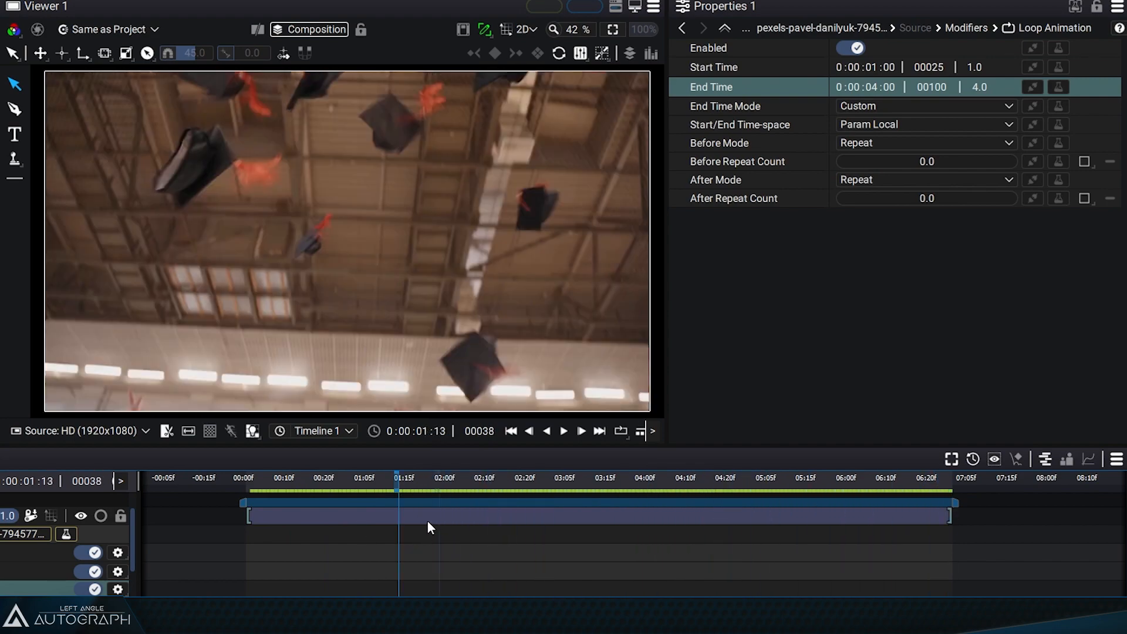
- Shift the video layer about 9 frames later with the time-space kept at Param Local, and return it to the composition start
click(429, 522)
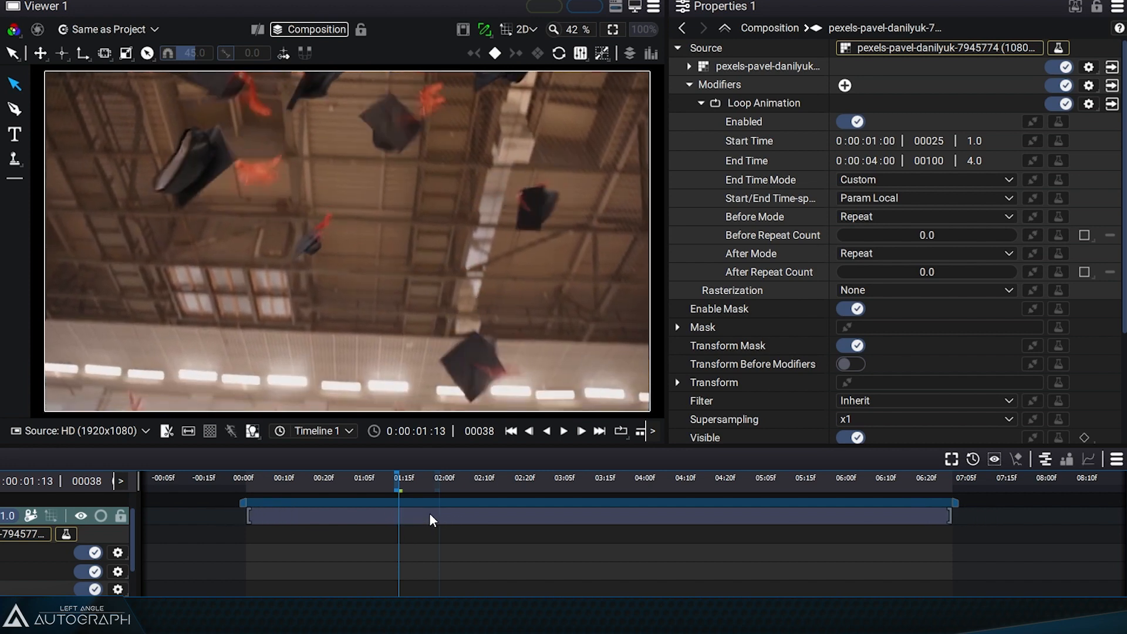
drag(430, 516, 468, 513)
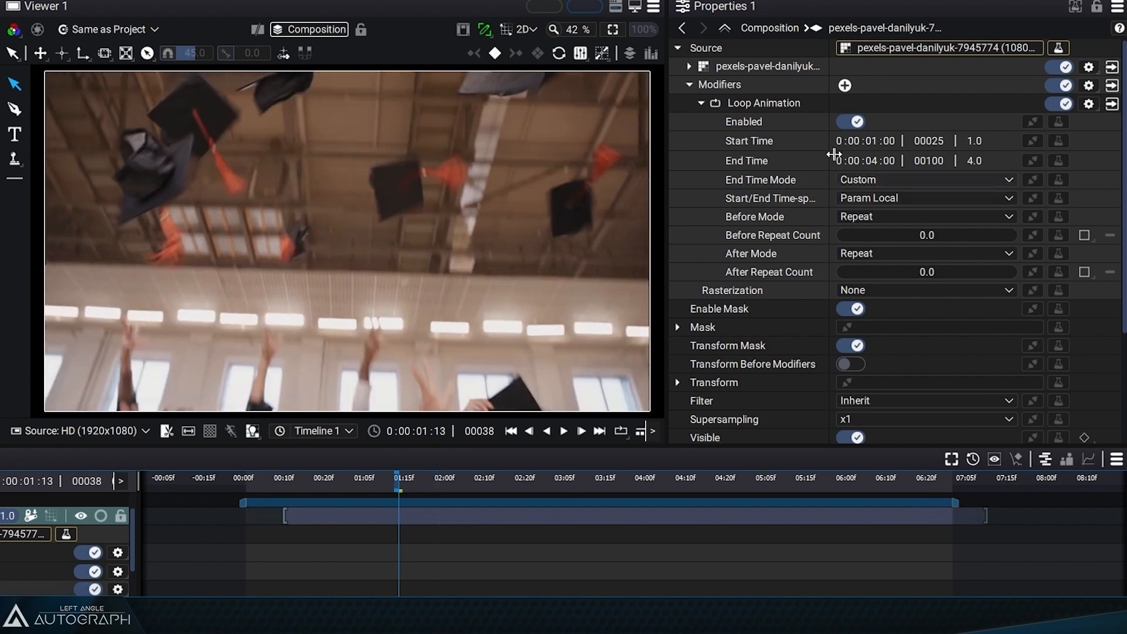
click(1111, 103)
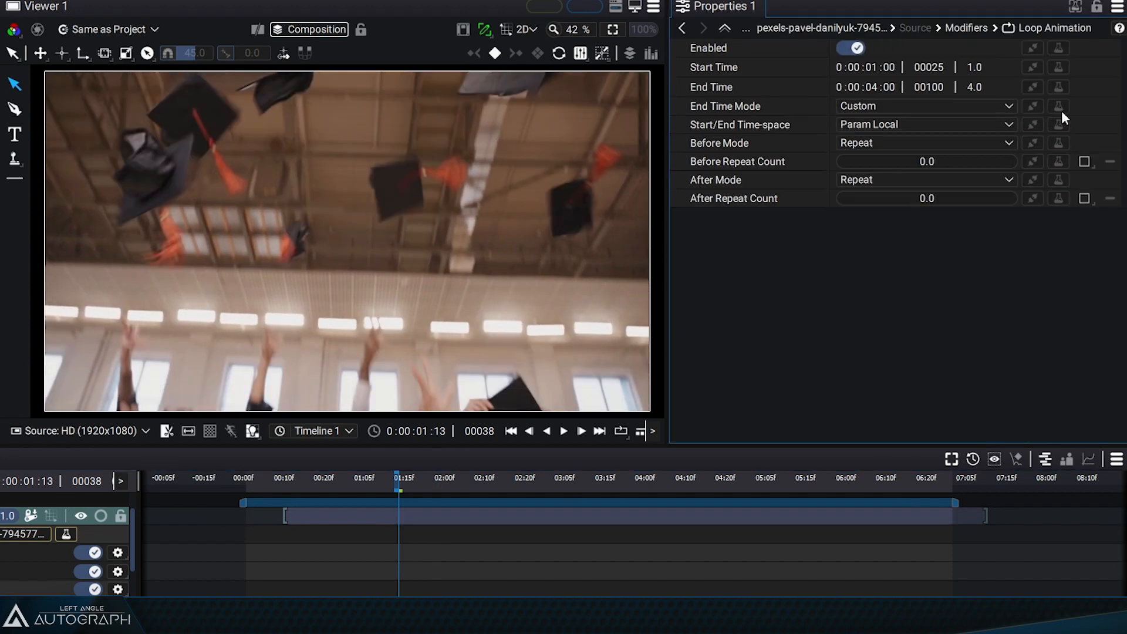
click(868, 126)
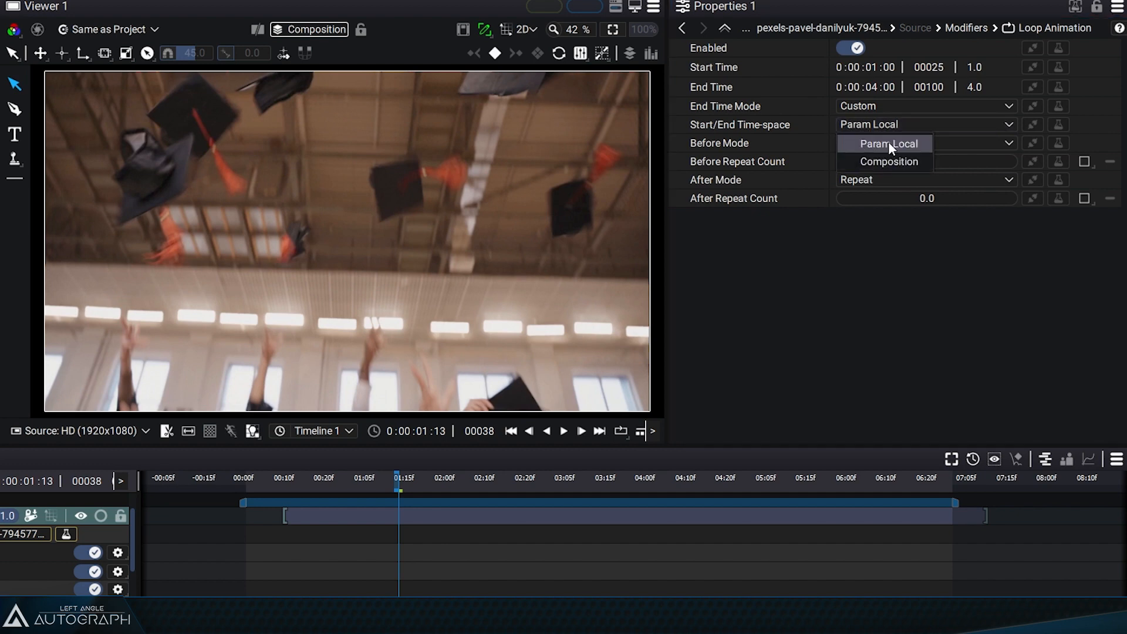
click(889, 143)
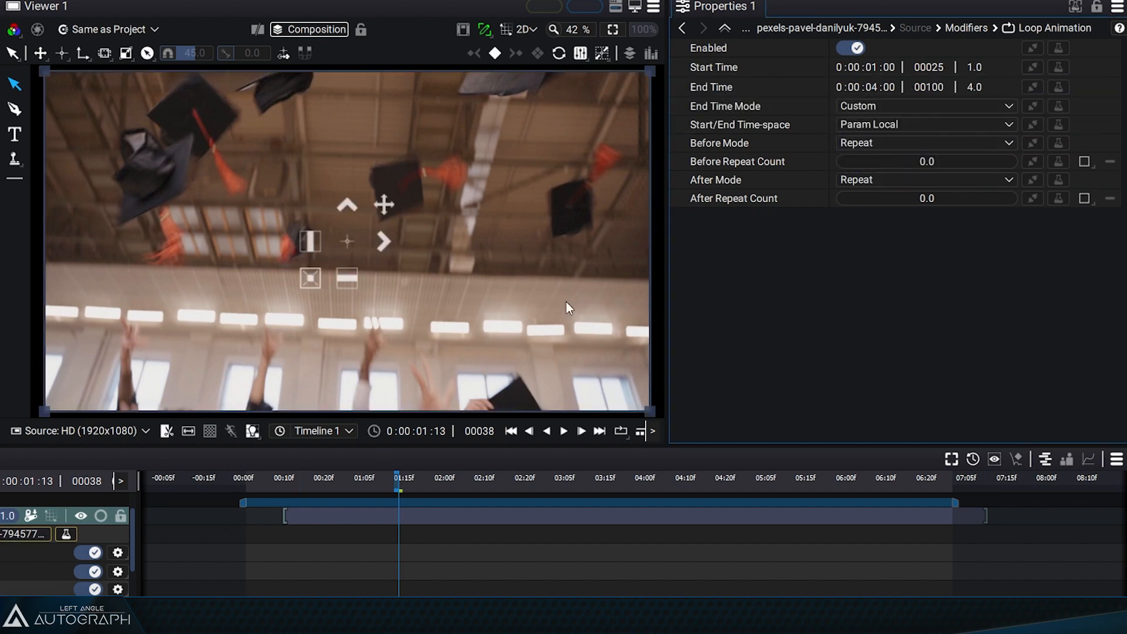
click(387, 516)
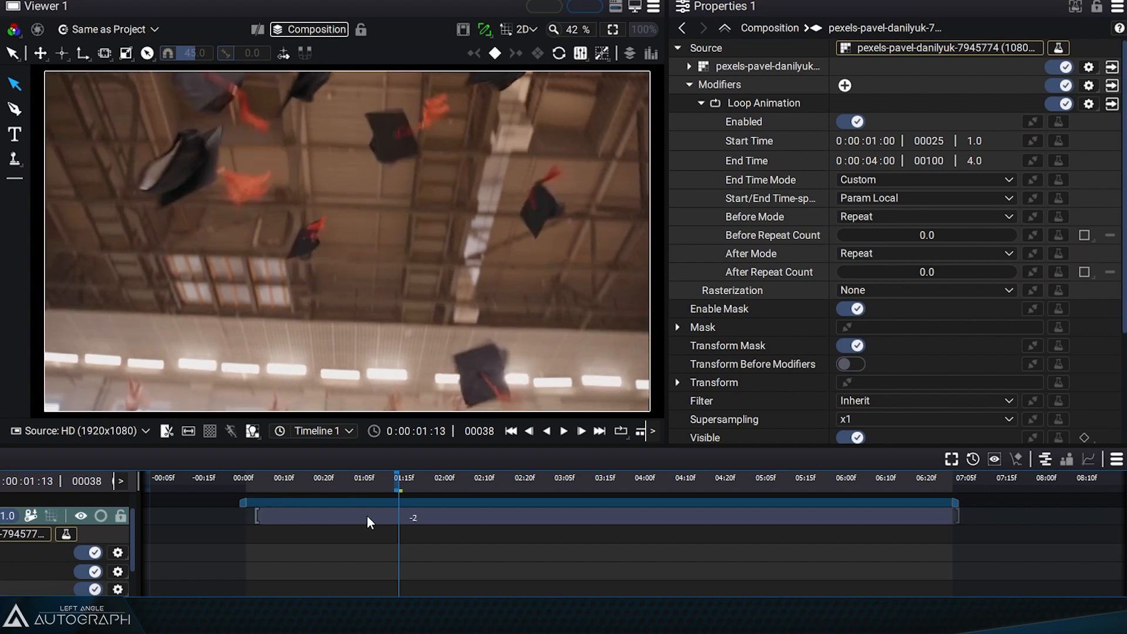
drag(355, 518, 359, 517)
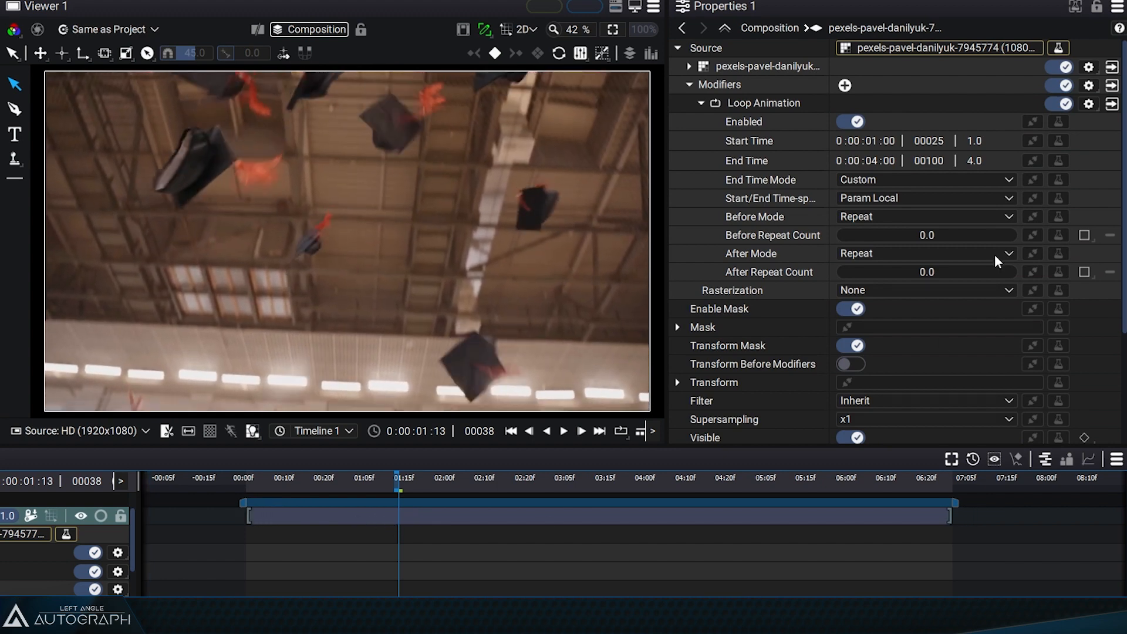
- Set the loop's Start/End Time-space to Composition and shift the video layer about 23 frames earlier, checking the result at frame 14
click(797, 104)
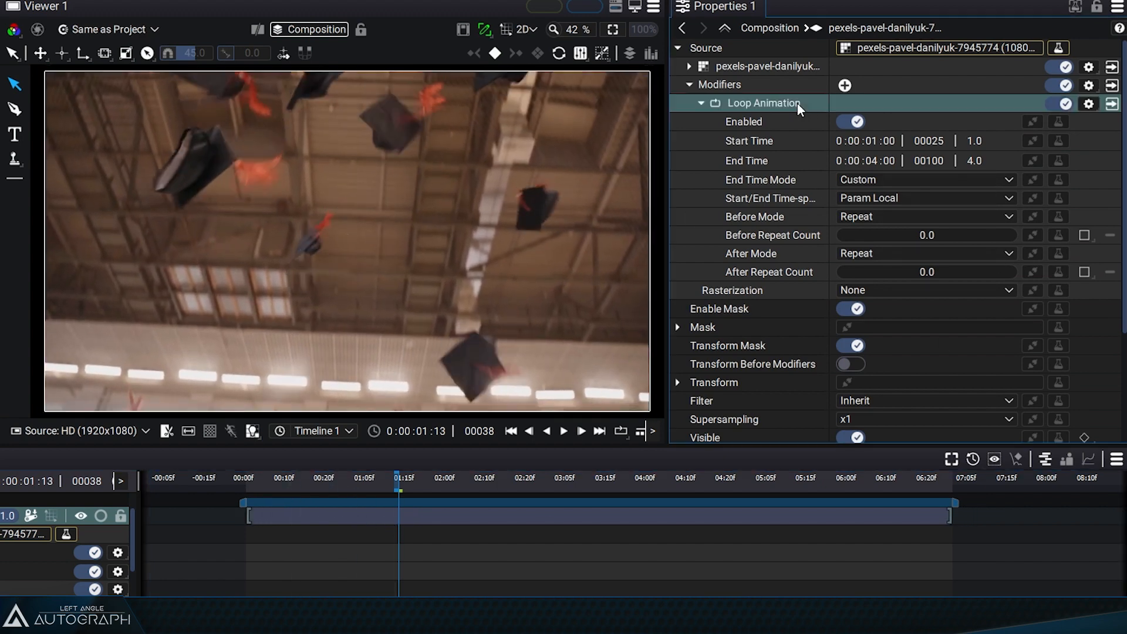
click(878, 200)
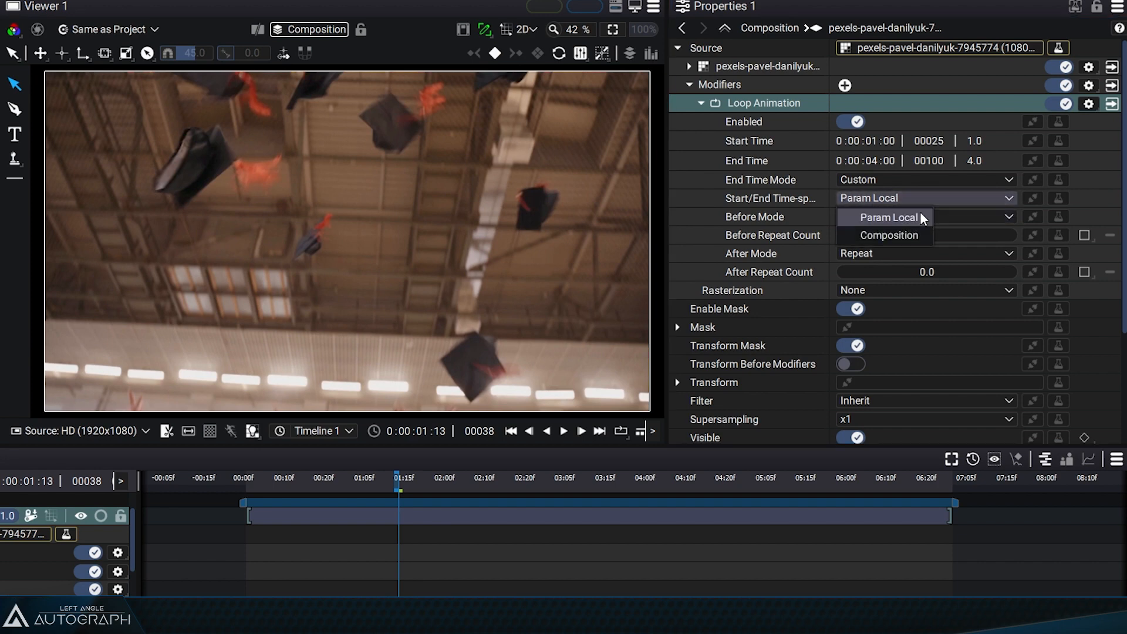
click(893, 230)
drag(327, 512, 235, 510)
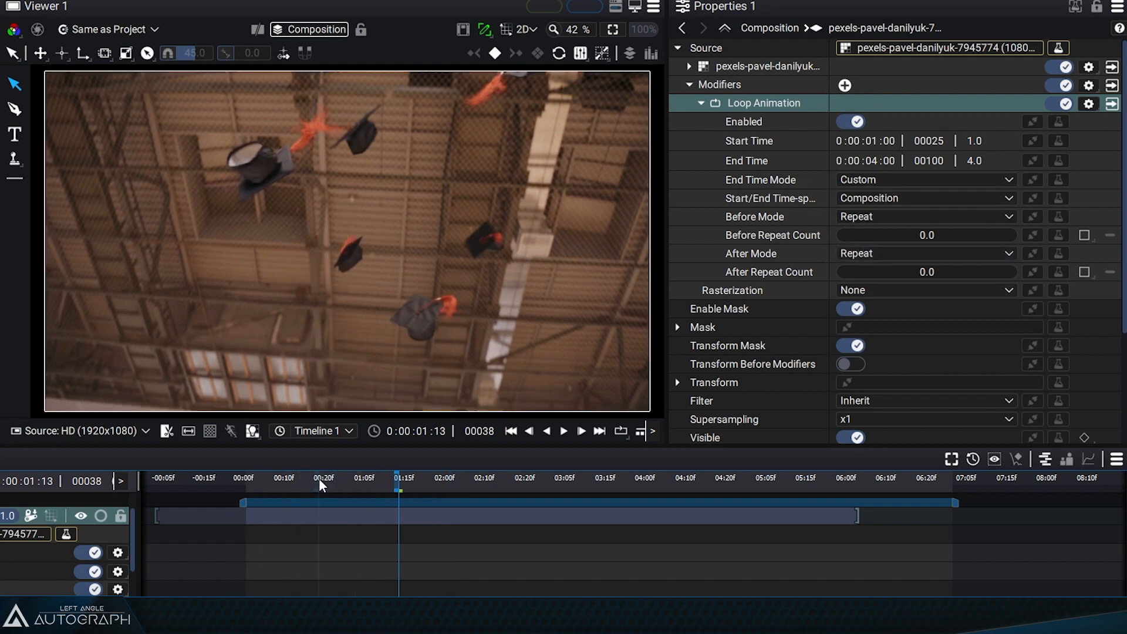
click(301, 482)
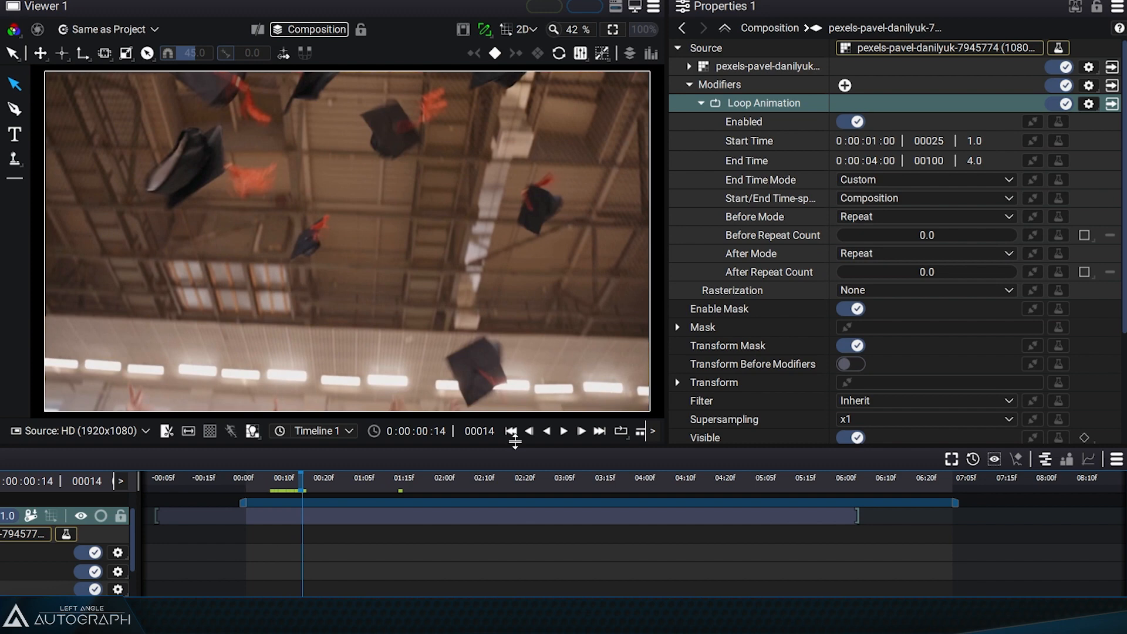
- Restore the Start/End Time-space to Param Local, scrub to frame 28 and move the video layer back to the composition start
click(871, 200)
click(874, 216)
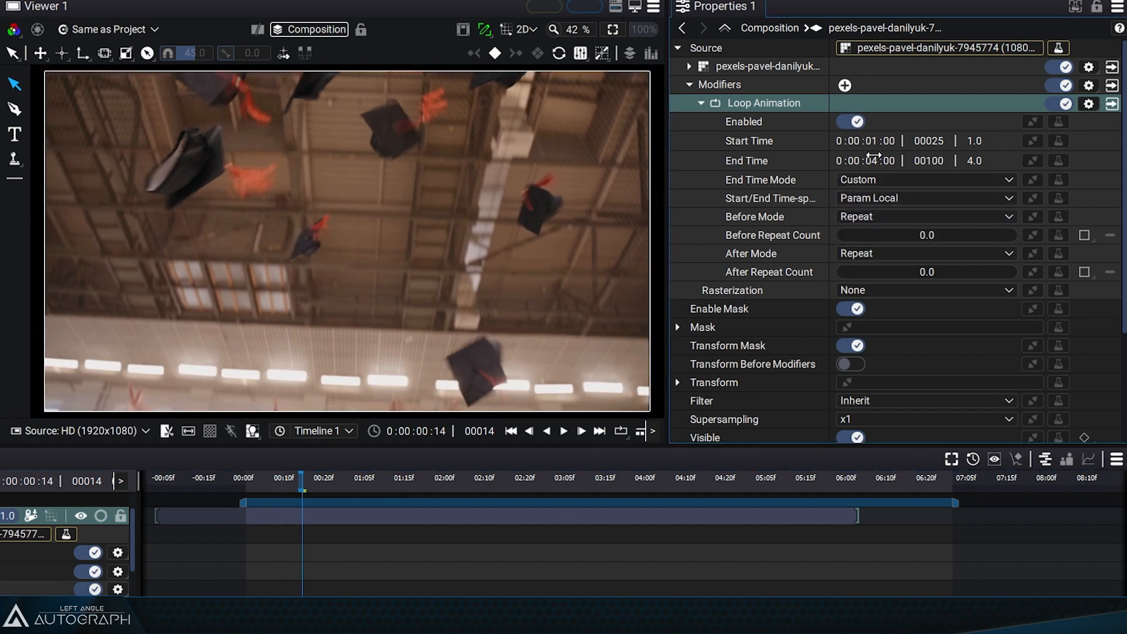
drag(297, 484, 361, 486)
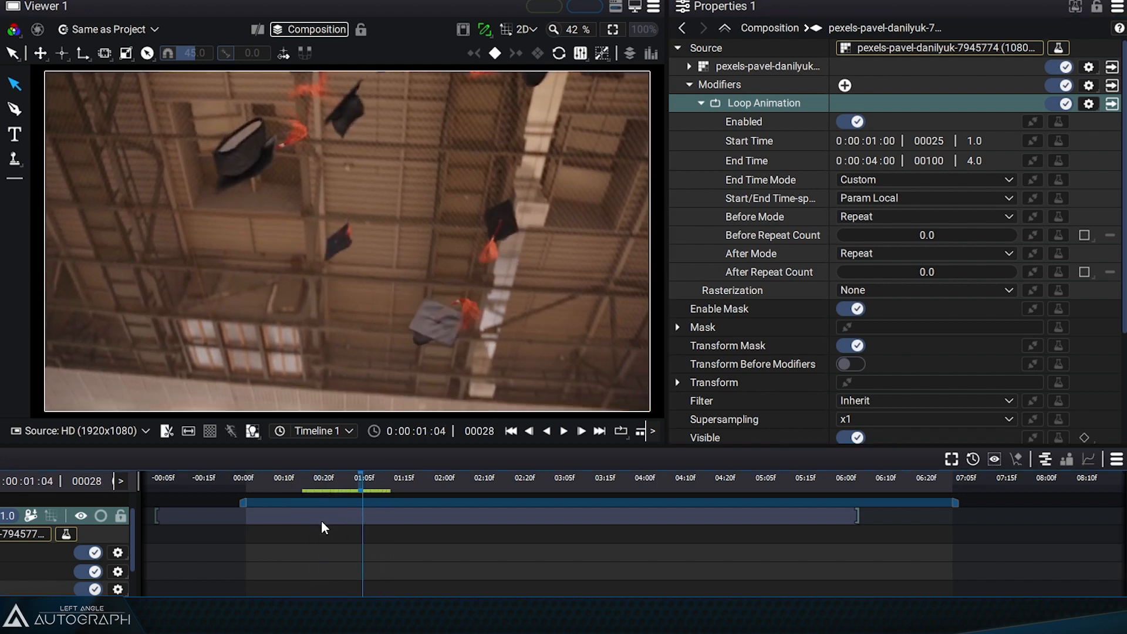
drag(322, 520, 414, 521)
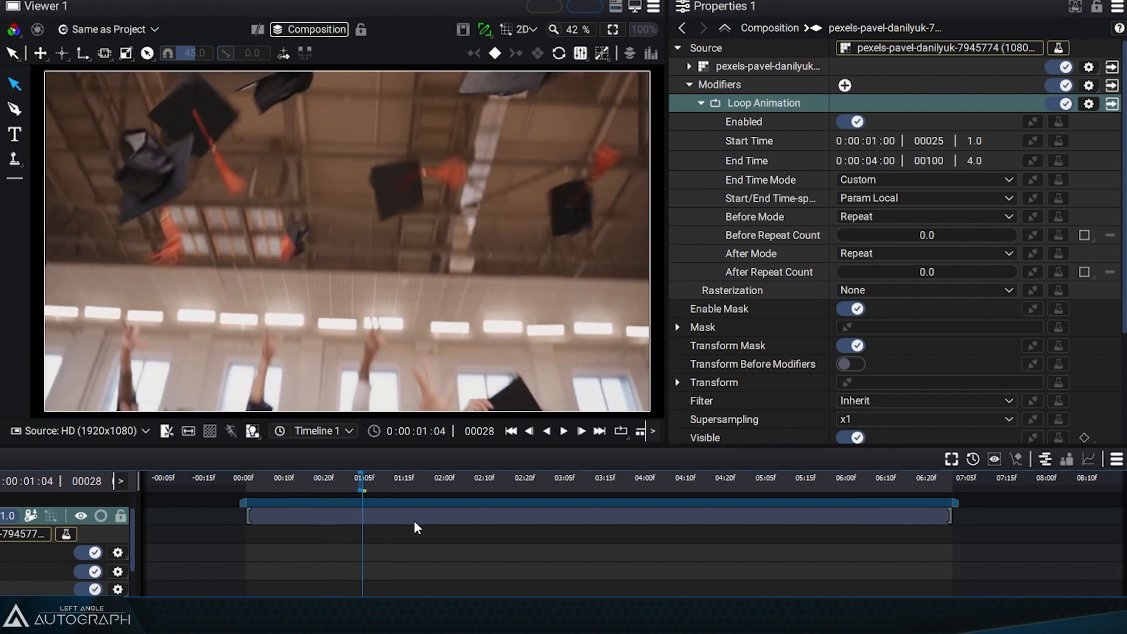
- Examine the loop's Before Mode and After Mode settings and scrub the looped video to frame 48
drag(359, 486, 371, 485)
click(780, 220)
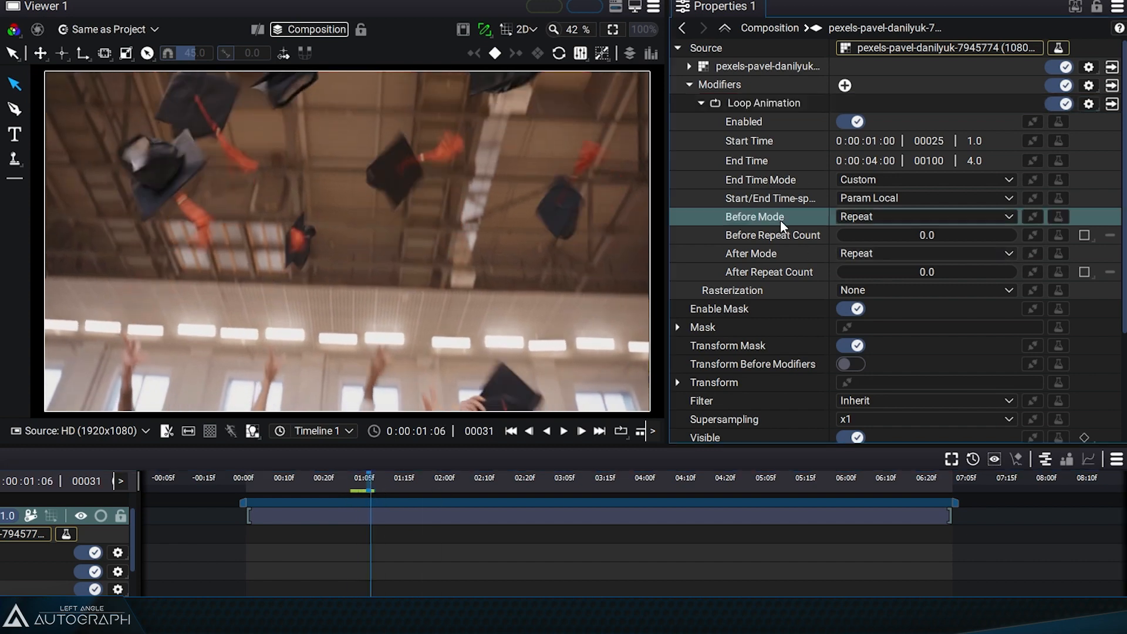
click(772, 256)
click(772, 219)
click(778, 255)
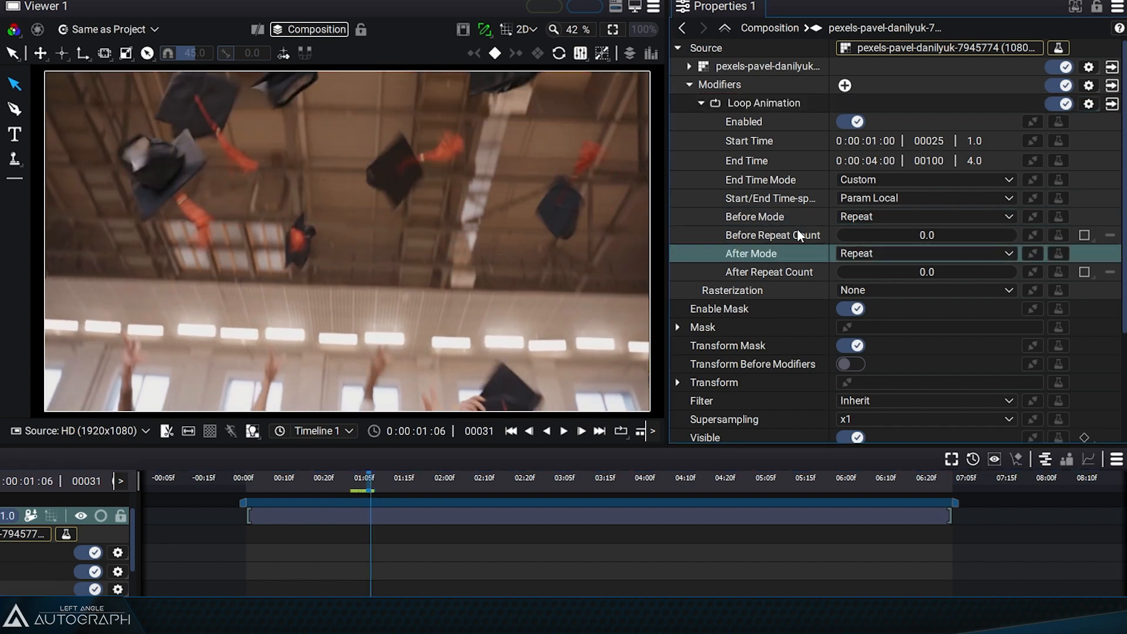
click(796, 220)
drag(382, 481, 440, 503)
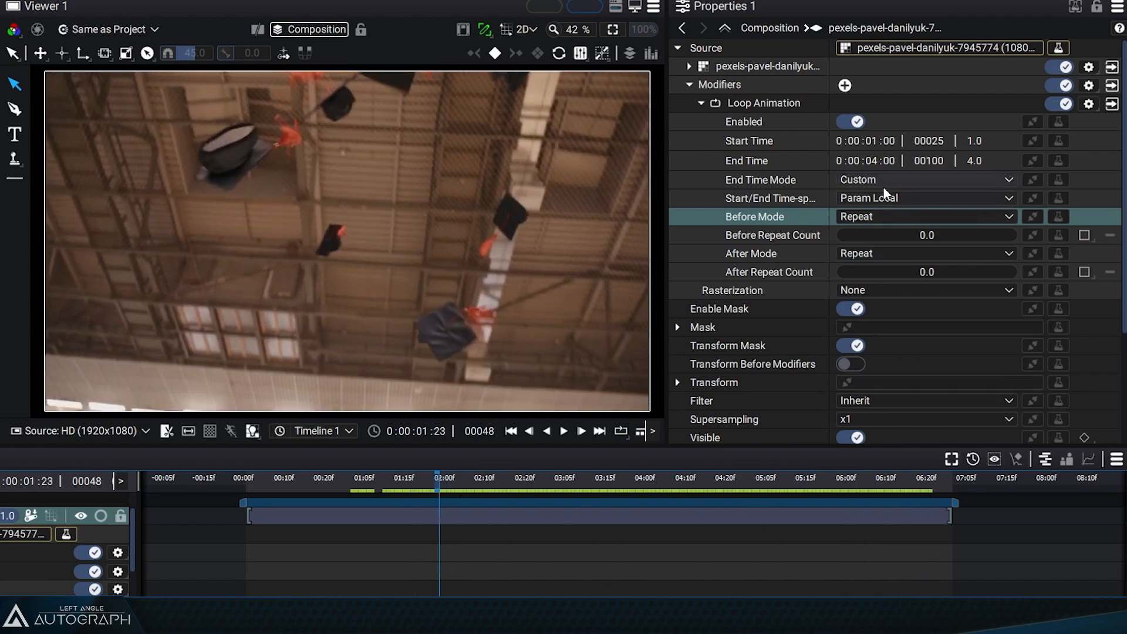
- Set the loop's Start Time to 2 seconds and play the result from the beginning of the composition
double_click(871, 142)
text(2)
key(Return)
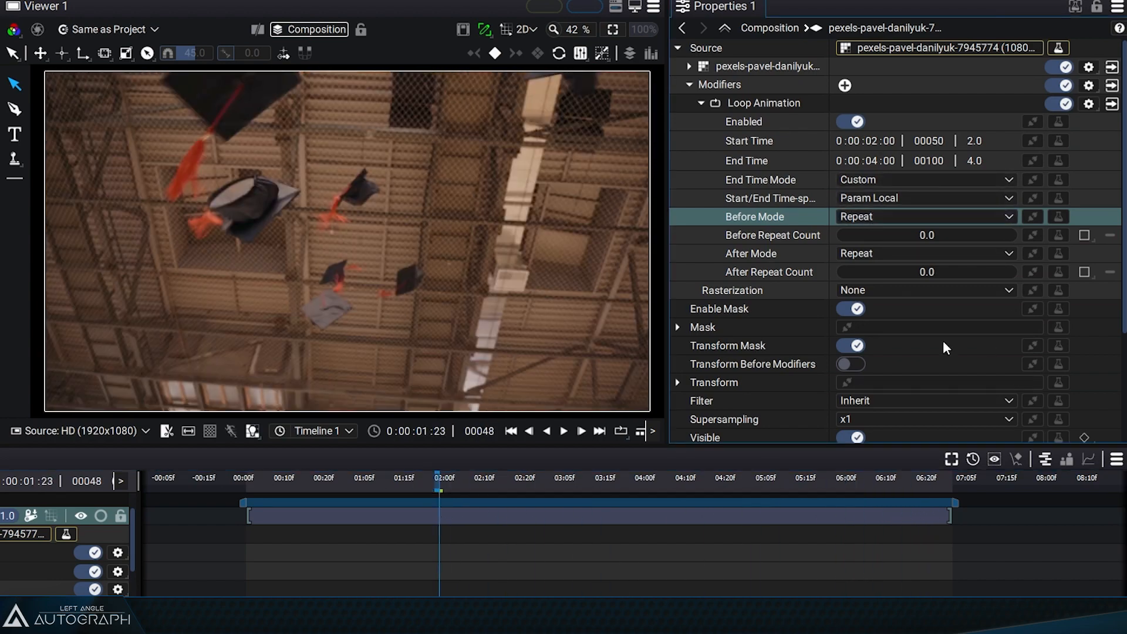
click(263, 489)
key(space)
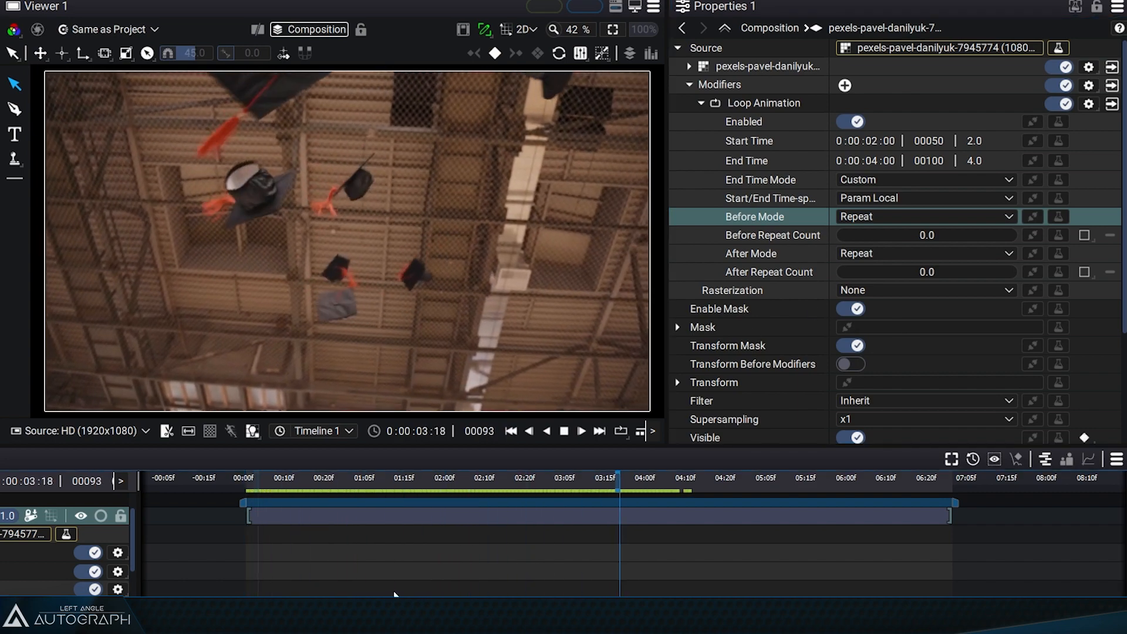
key(space)
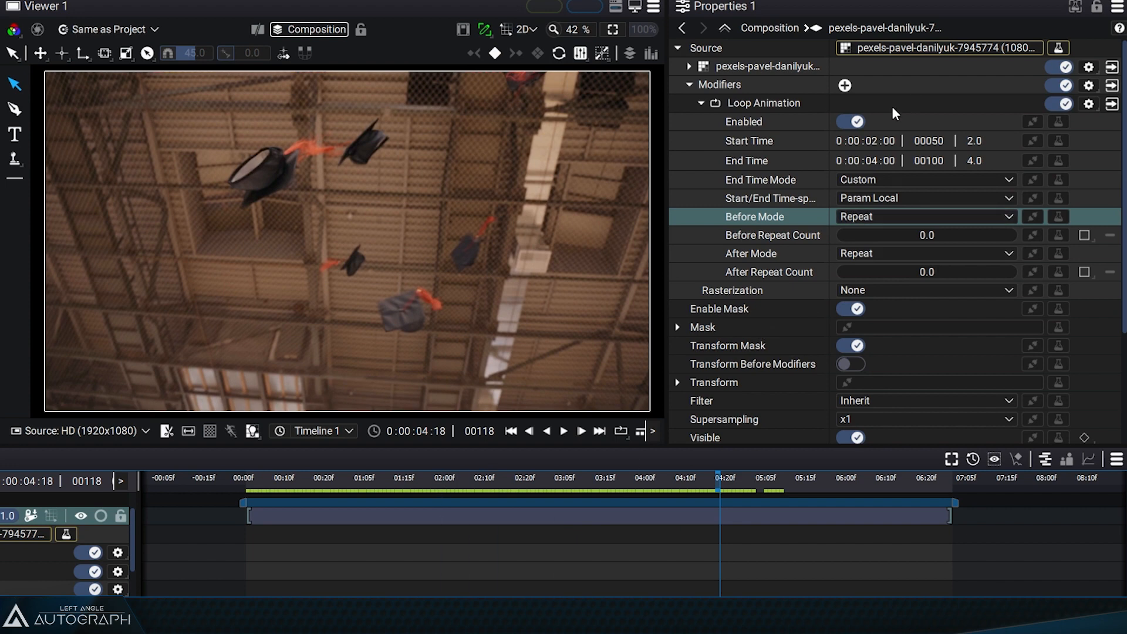
- Set the loop's After Mode to Hold and scrub the video around the 2 to 4 second range
click(873, 161)
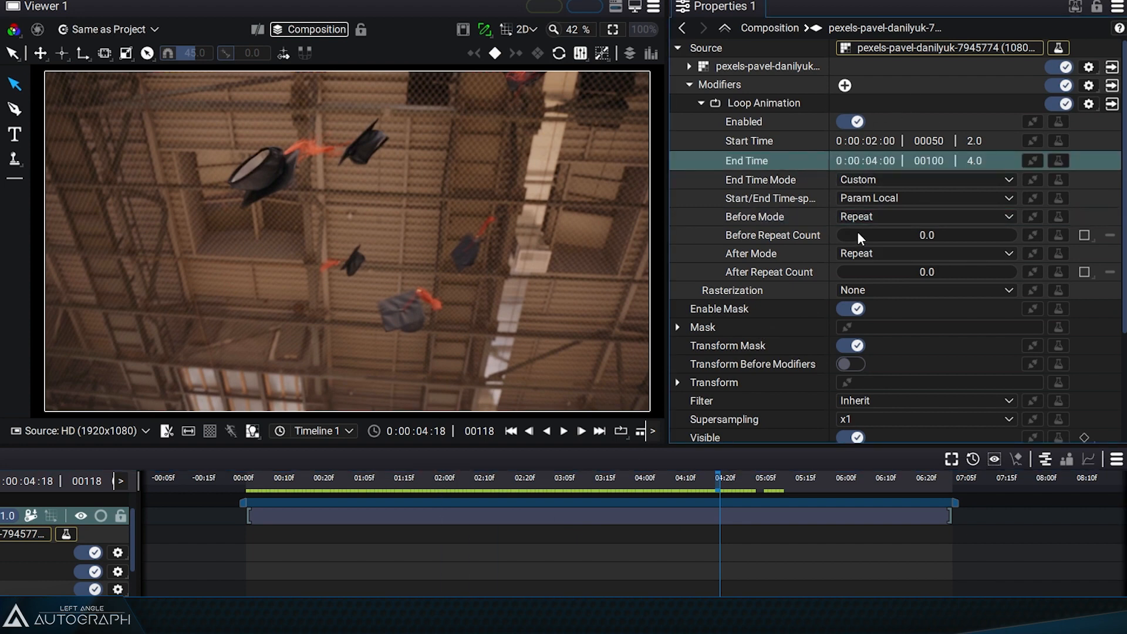
click(870, 253)
click(880, 270)
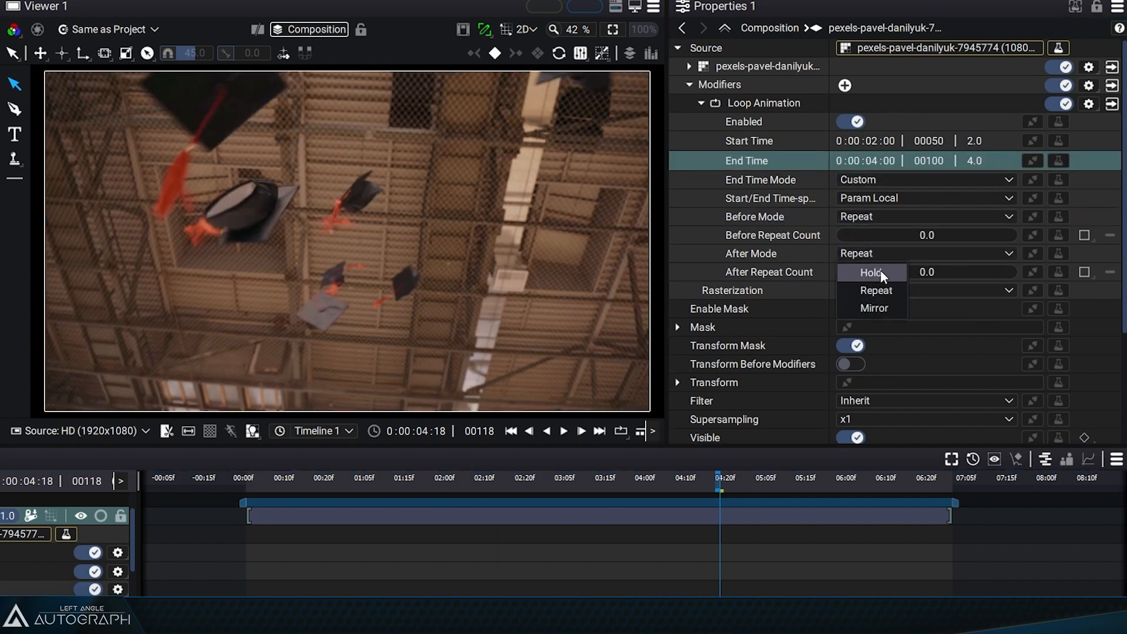
drag(542, 483, 608, 484)
click(806, 142)
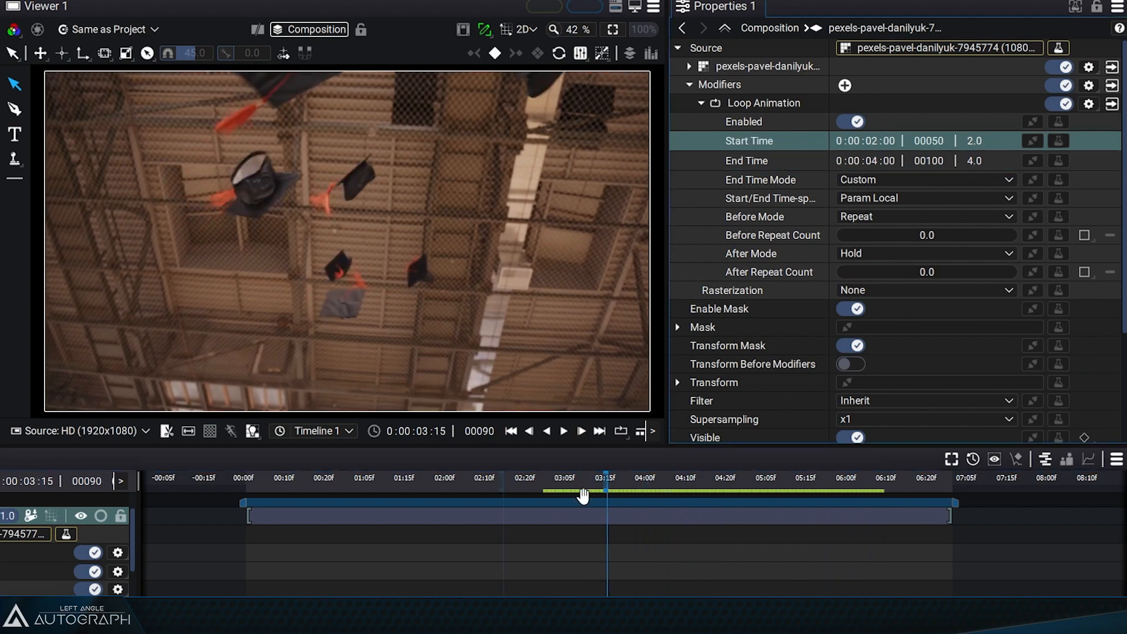
click(856, 218)
drag(584, 482, 443, 493)
click(773, 144)
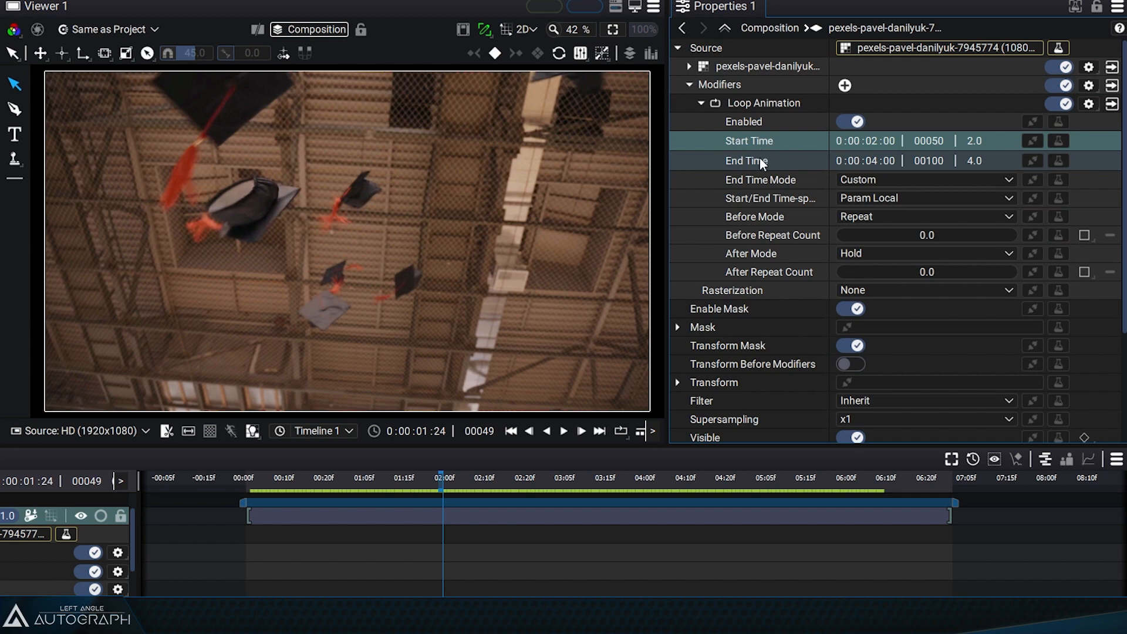
click(759, 161)
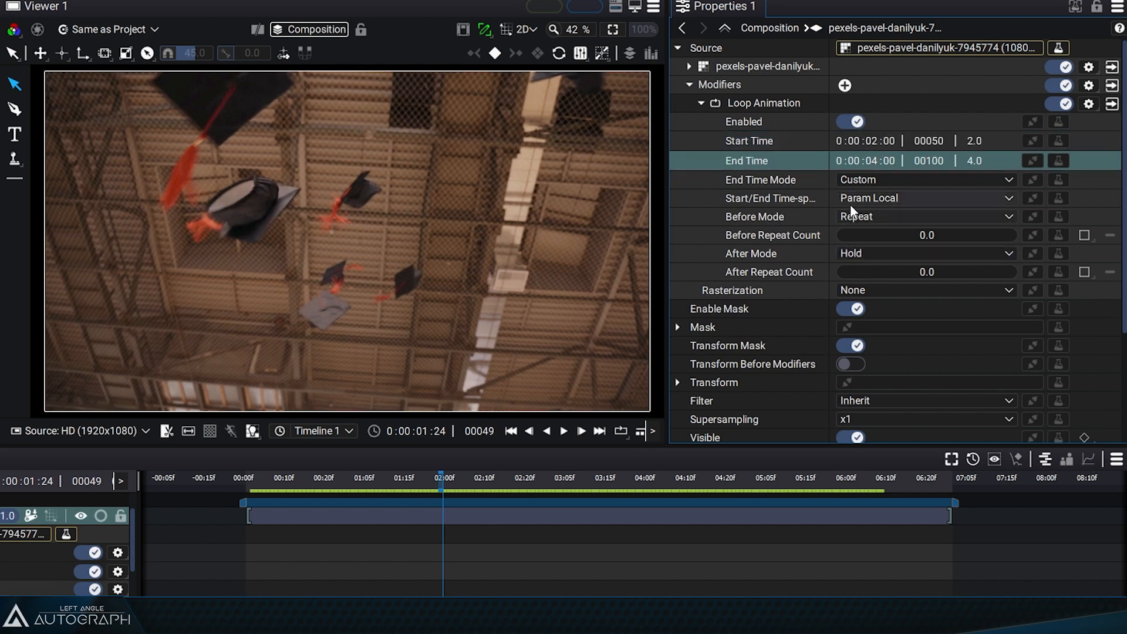
- Set the loop's After Mode to Mirror and scrub the video forward and back beyond the 4-second end time
click(890, 249)
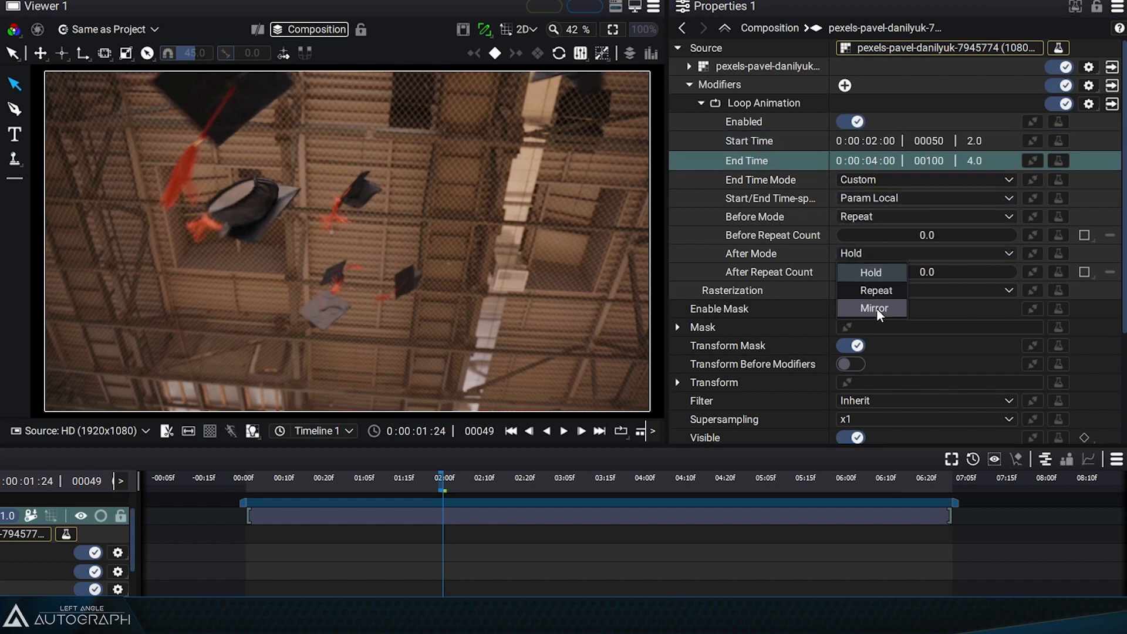
click(877, 308)
drag(432, 480, 837, 485)
drag(913, 492, 583, 493)
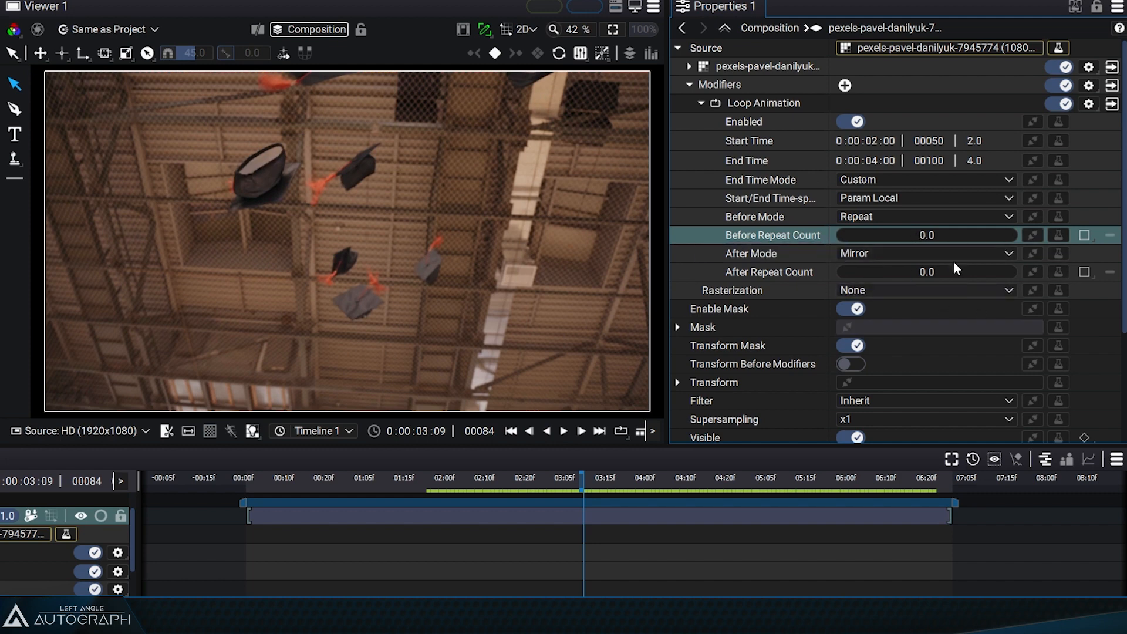
drag(587, 478, 839, 481)
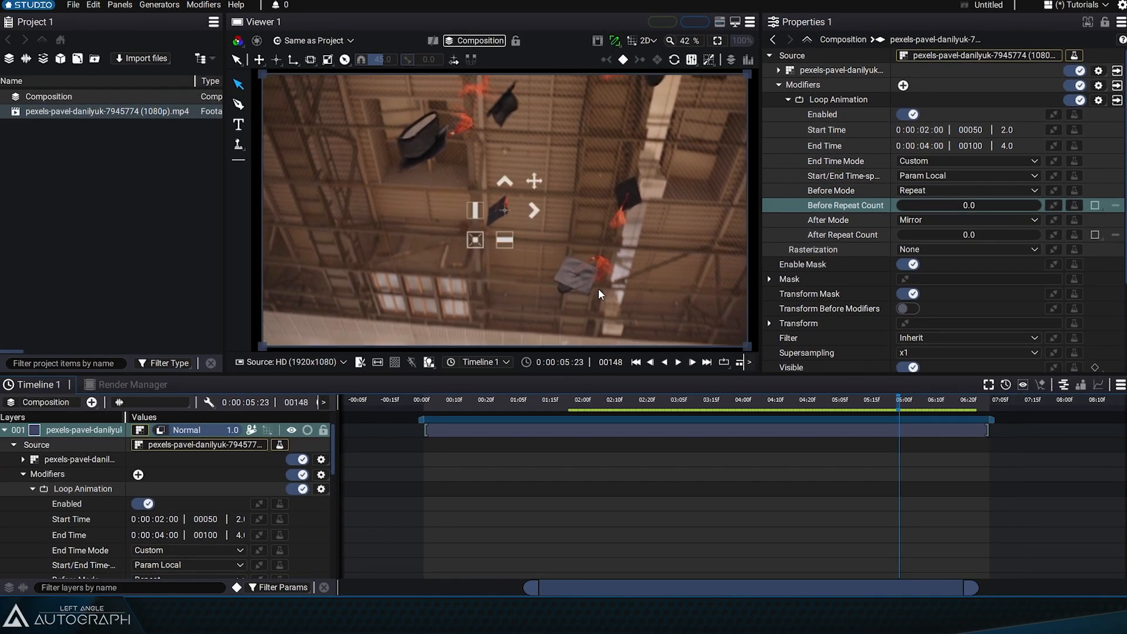
- Set the composition's duration to 0:00:20:01 and extend the video layer to the end of the composition
click(57, 98)
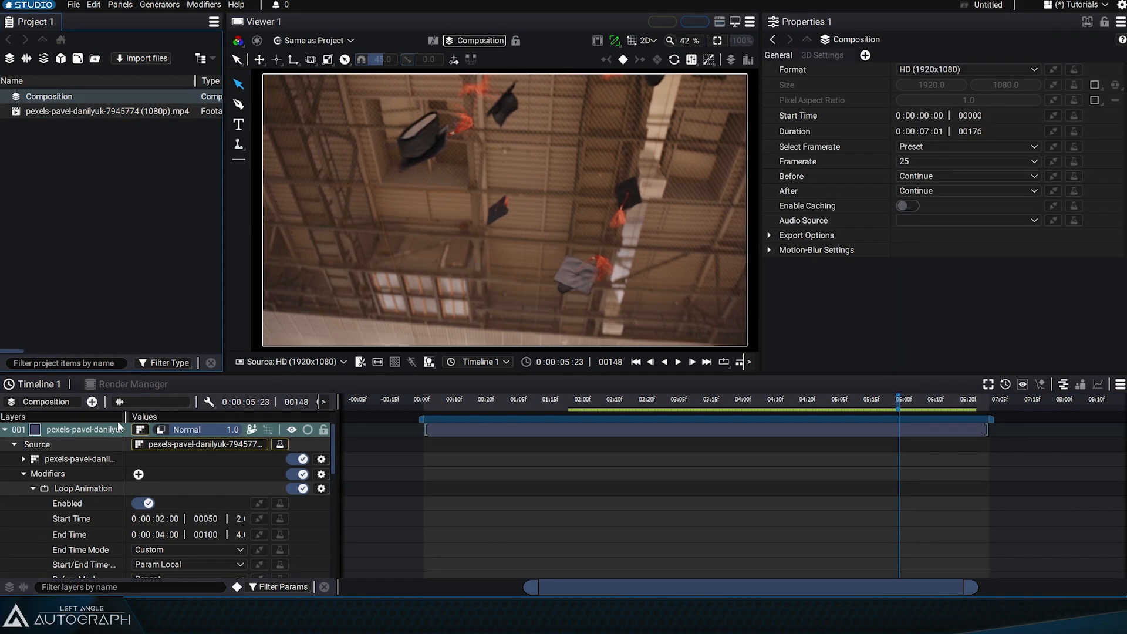
click(920, 130)
text(20)
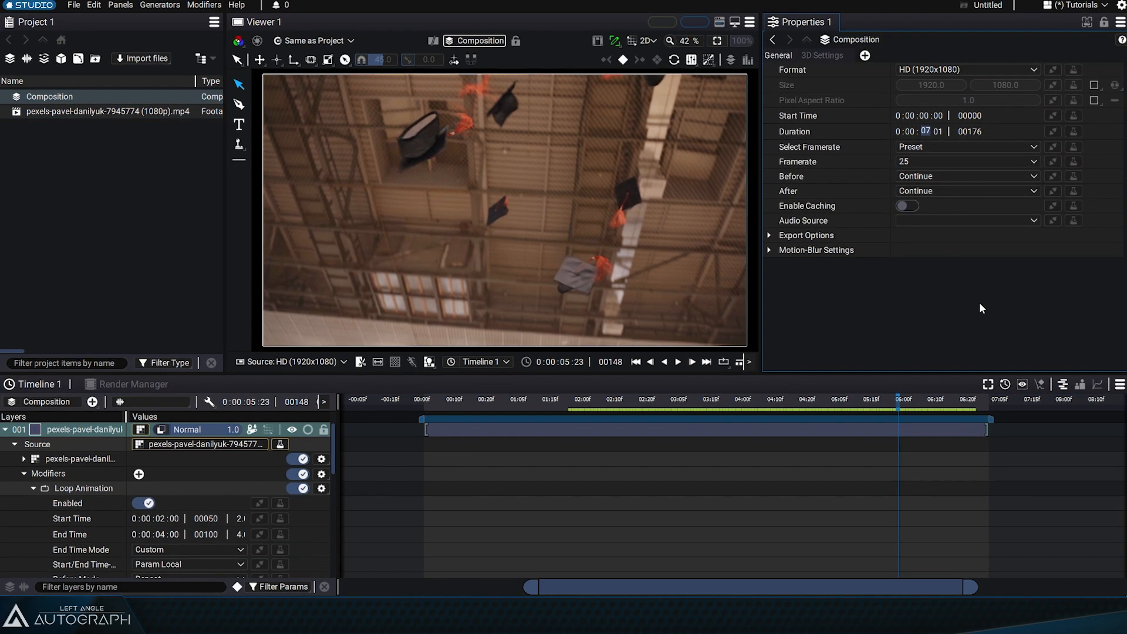
key(Return)
scroll(649, 477, down, 5)
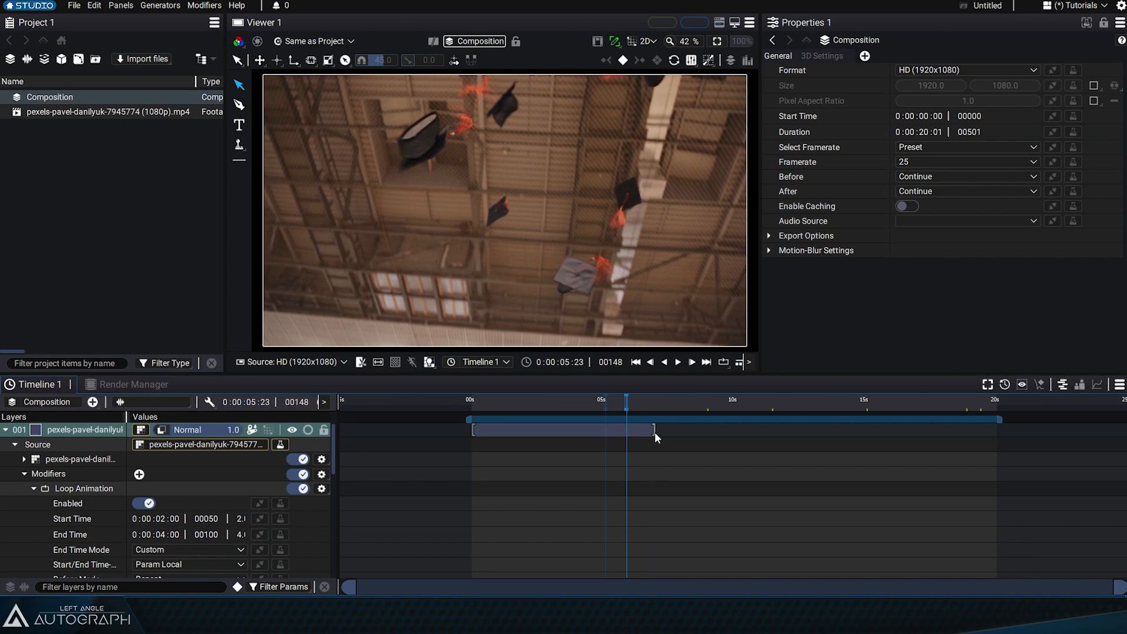
drag(654, 432, 946, 448)
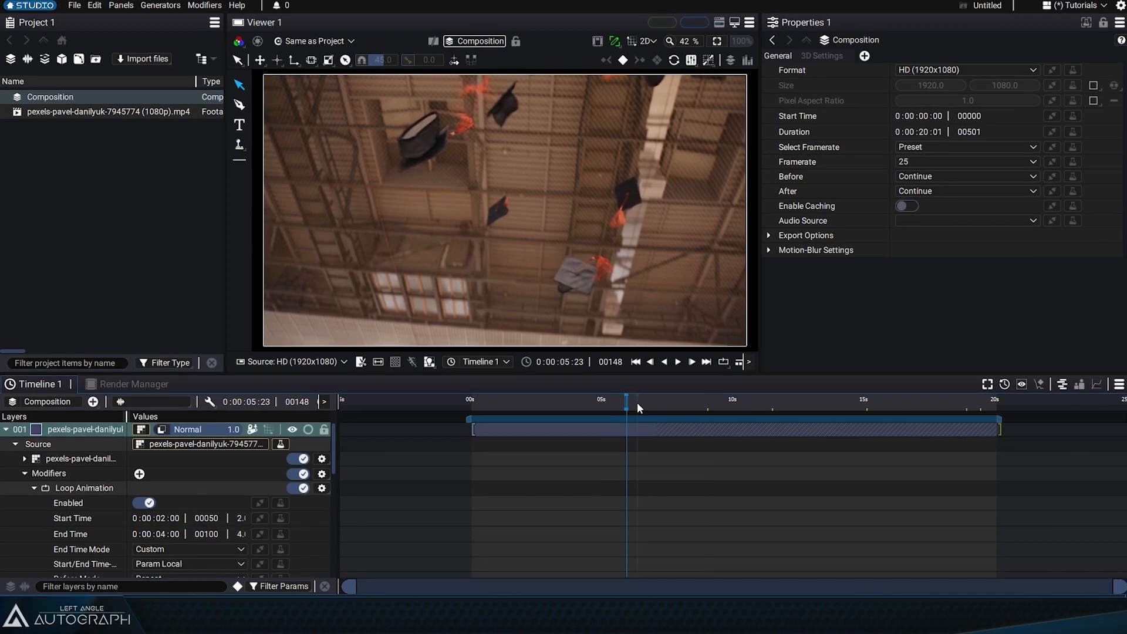
drag(640, 407, 584, 400)
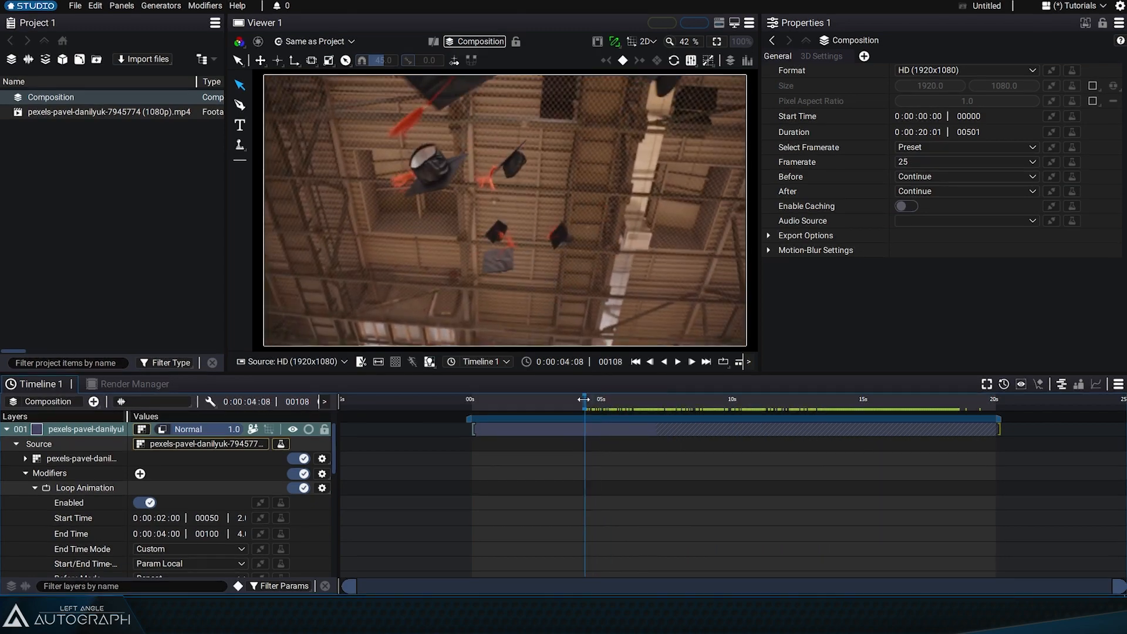
- Return to the Loop Animation settings, go to frame 100 and set the After Repeat Count to 2
click(772, 41)
click(840, 101)
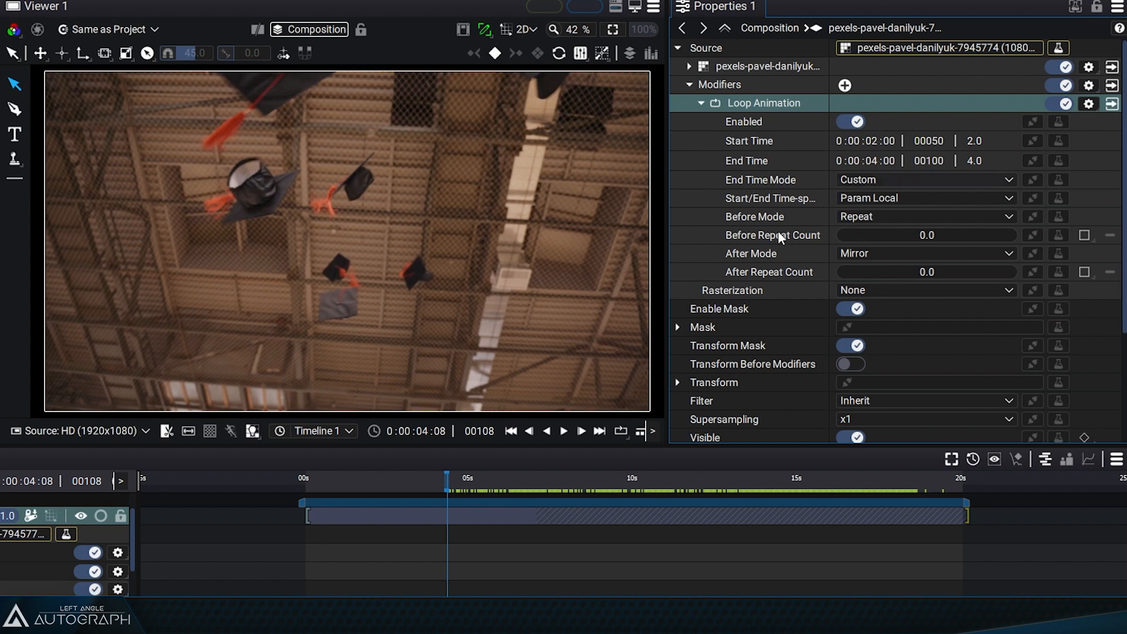
drag(445, 477, 436, 479)
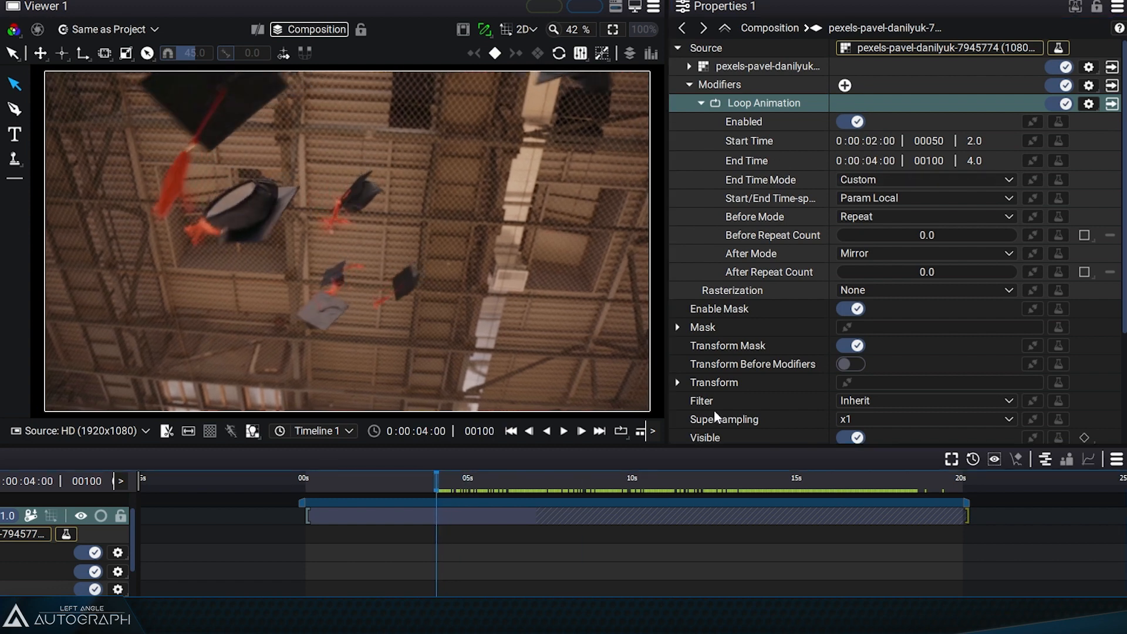
click(929, 273)
text(2)
key(Return)
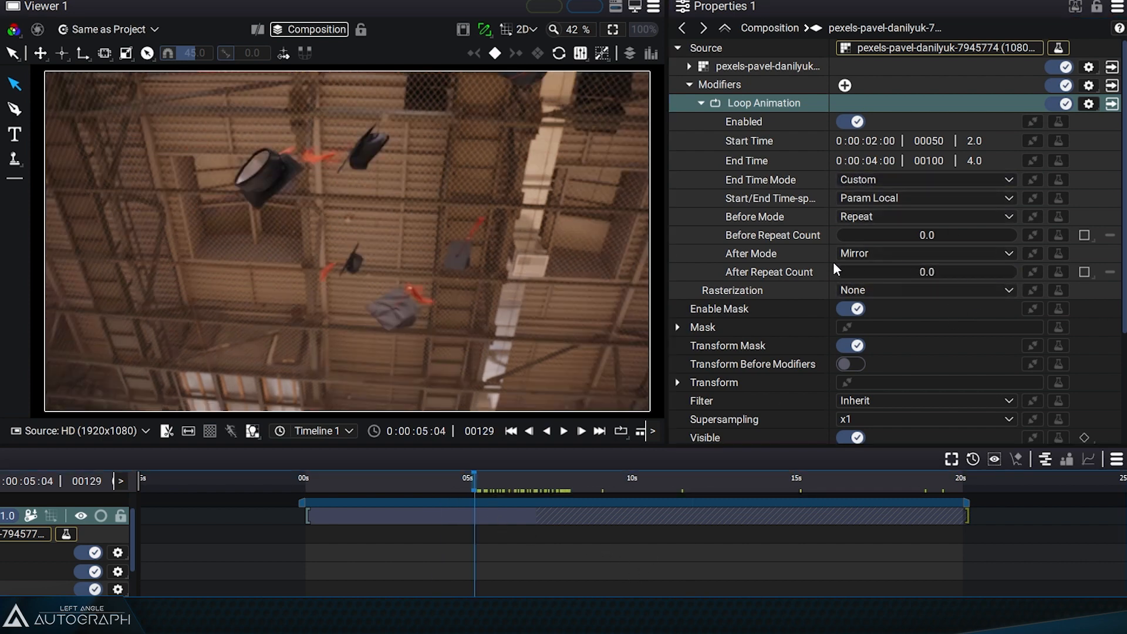
- Restore the After Repeat Count to 0 and set the After Mode to Repeat, scrubbing the repeats up to frame 252
click(822, 270)
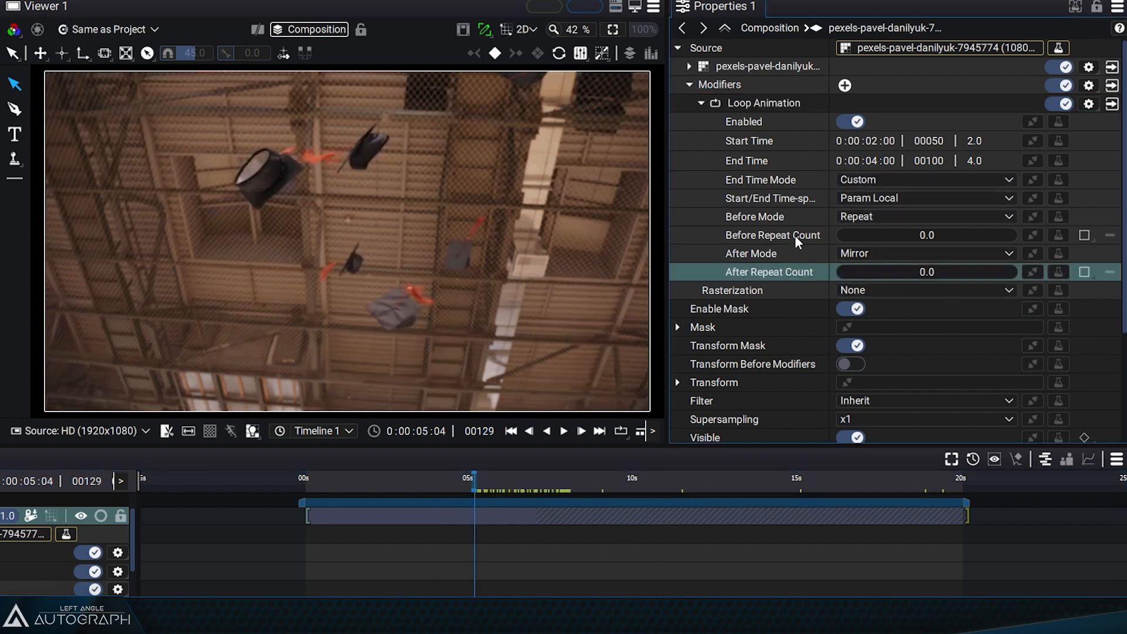
click(792, 236)
click(895, 259)
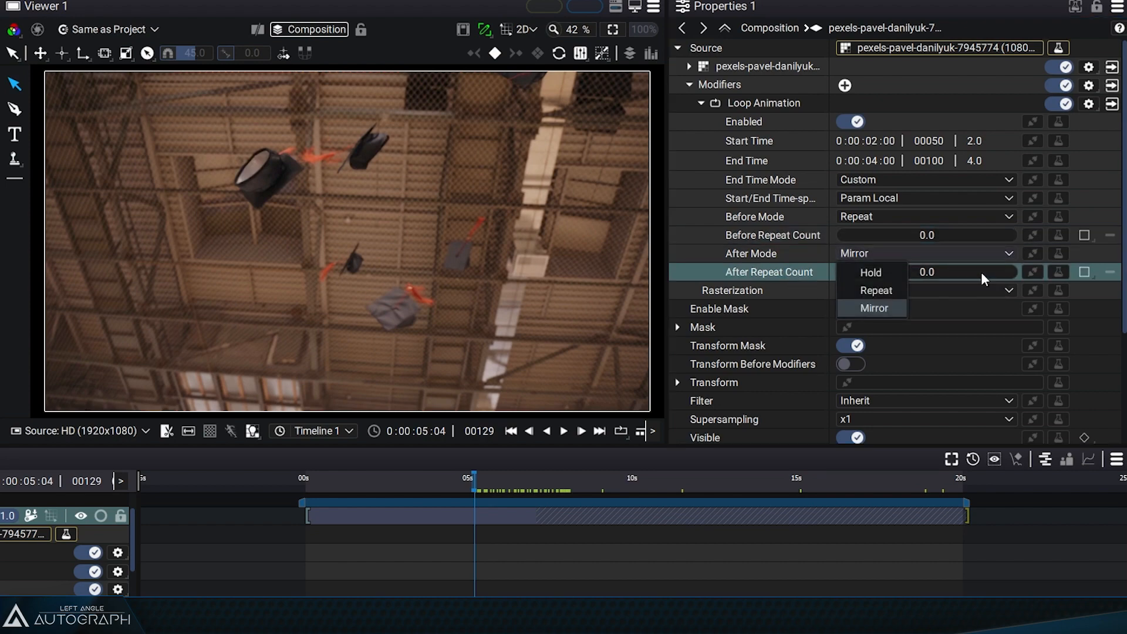
click(883, 286)
click(488, 480)
drag(489, 480, 638, 499)
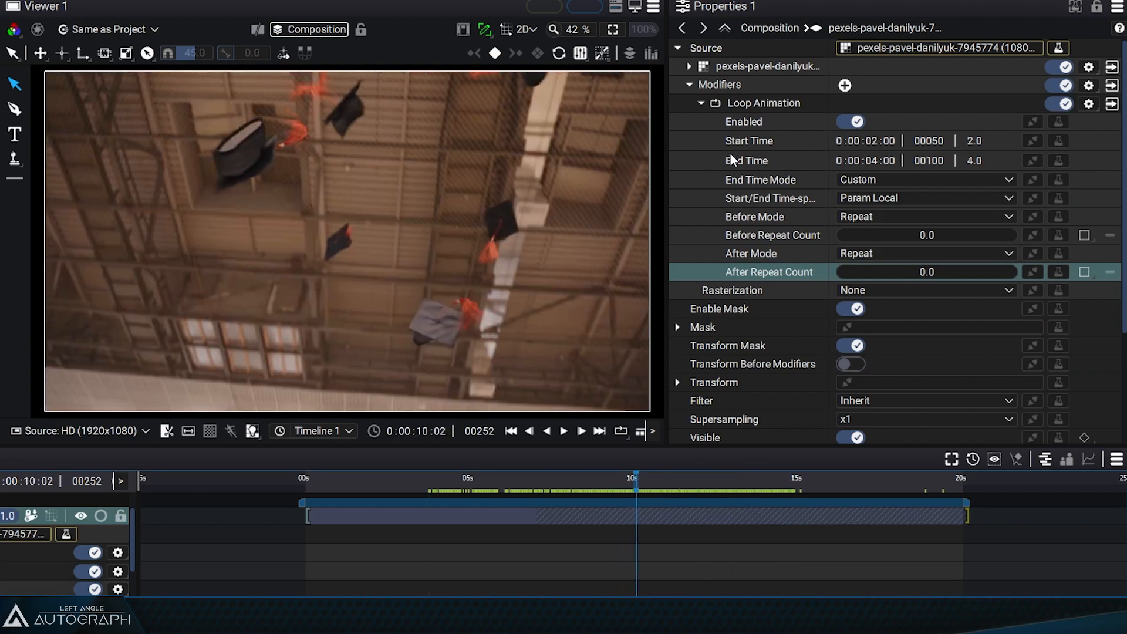
- Go back to frame 100, set the After Repeat Count to 1 and scrub through the single repeat
click(468, 490)
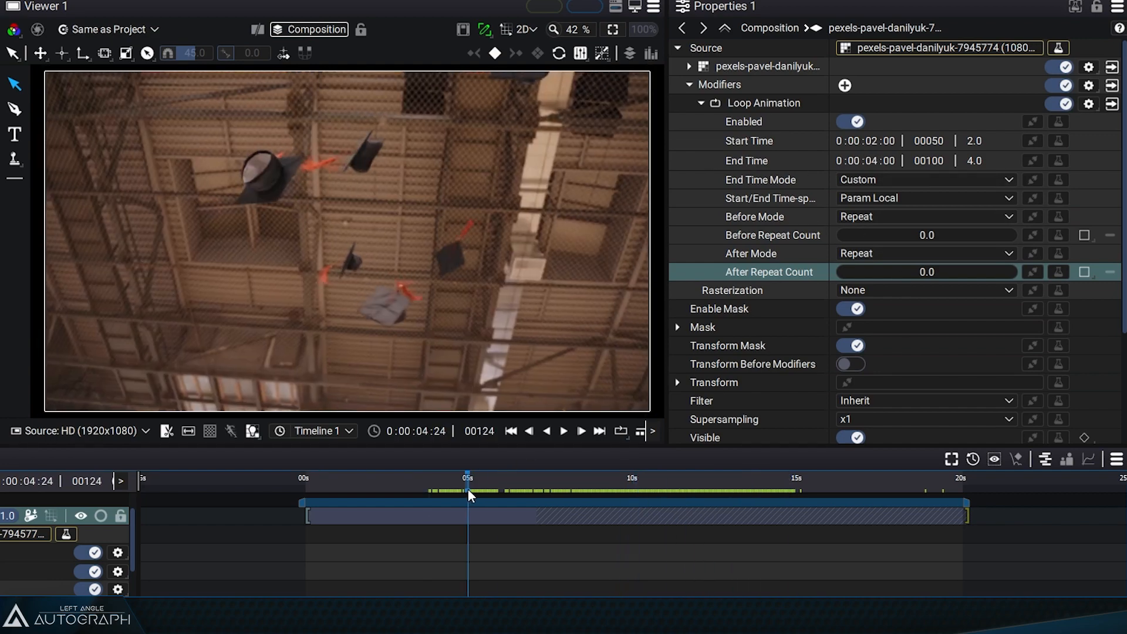
drag(468, 489, 437, 495)
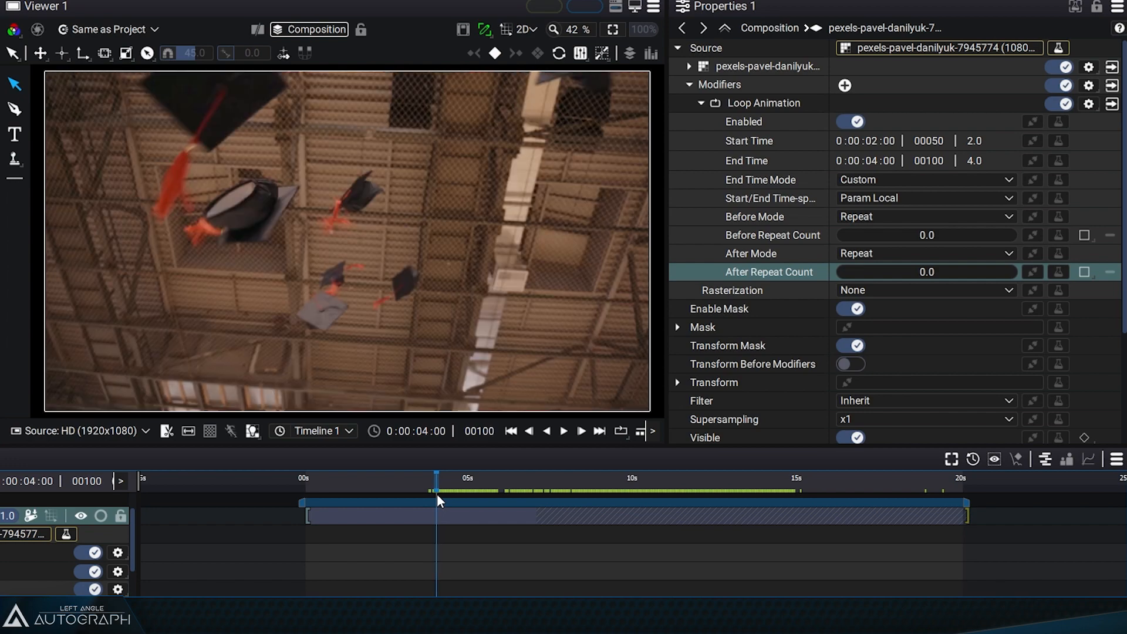
click(916, 269)
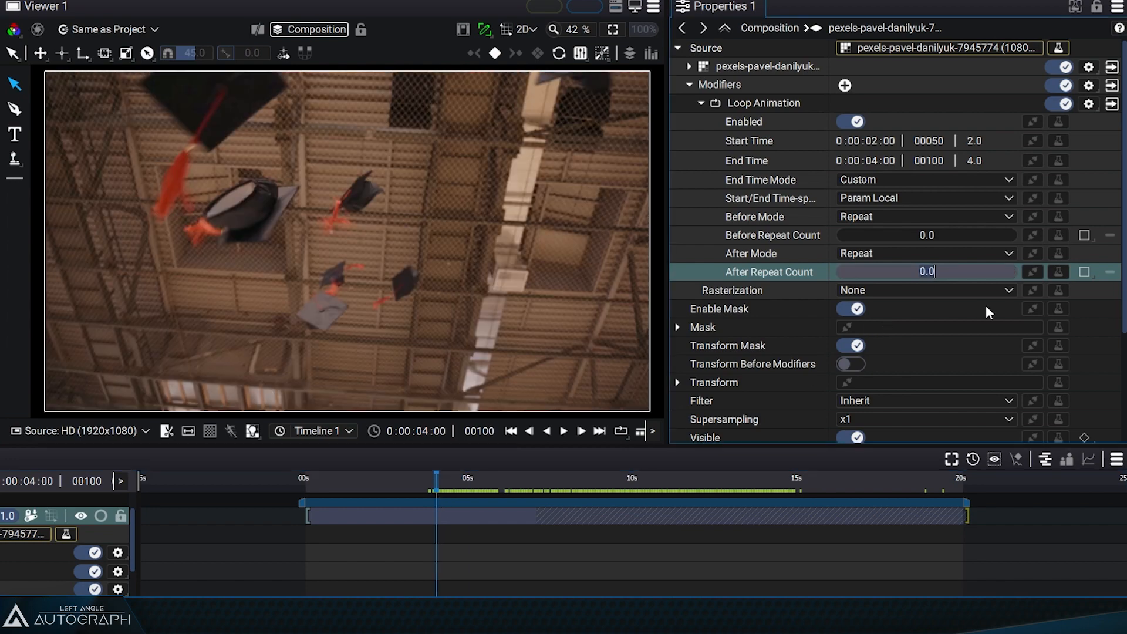
text(1)
key(Return)
drag(437, 480, 514, 481)
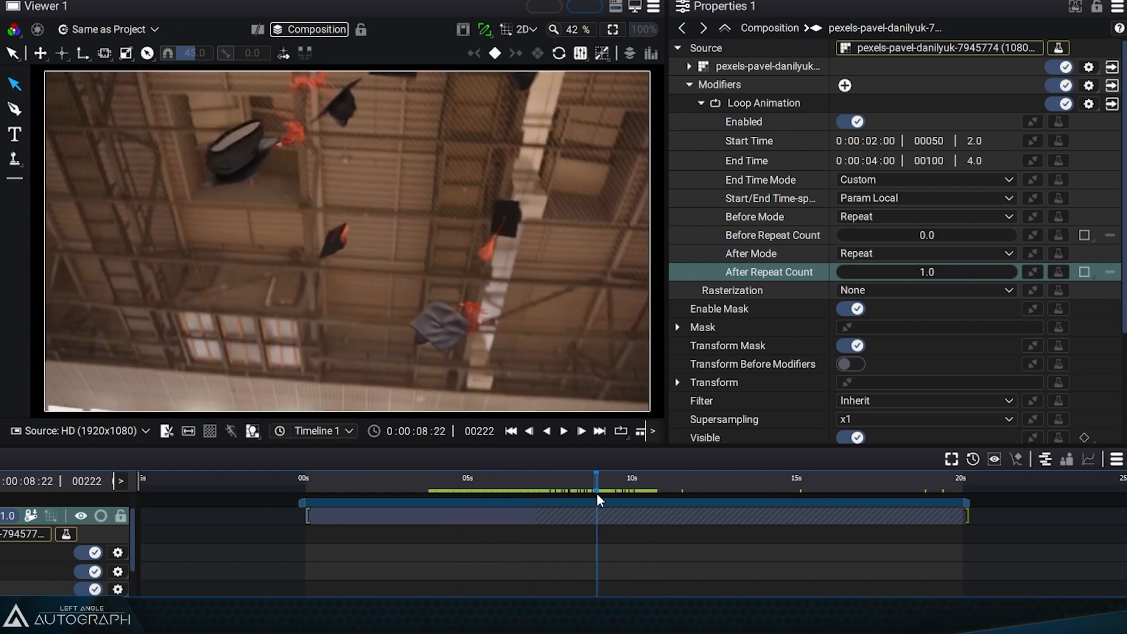
- Set the After Repeat Count to 2 and scrub from frame 119 through the two repeats
double_click(917, 269)
text(2)
key(Return)
click(462, 478)
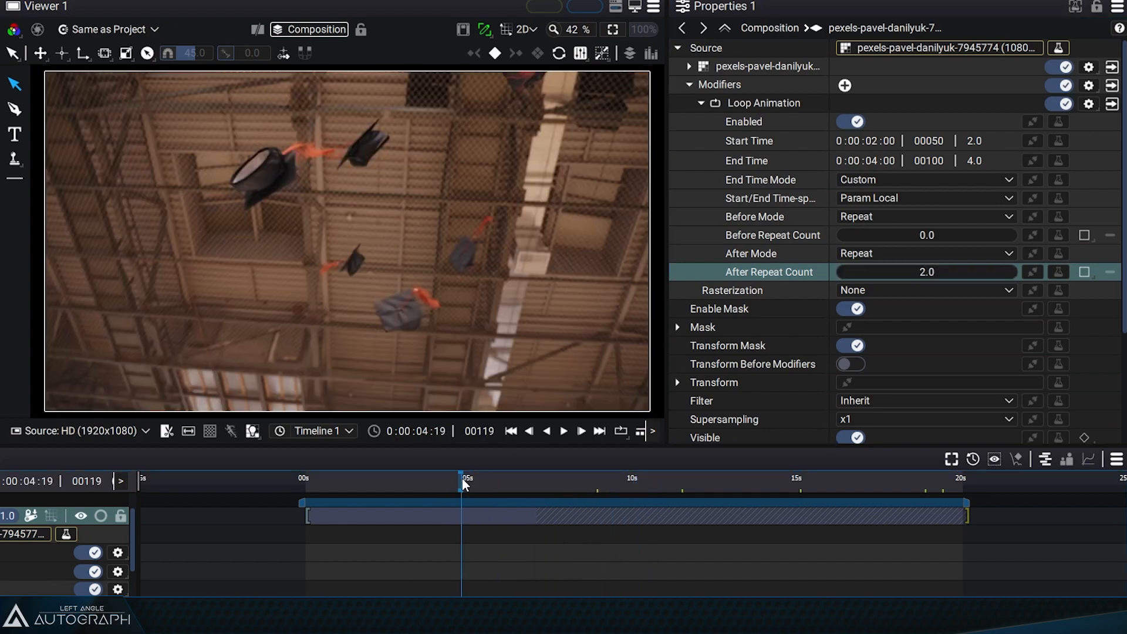
drag(463, 478, 620, 472)
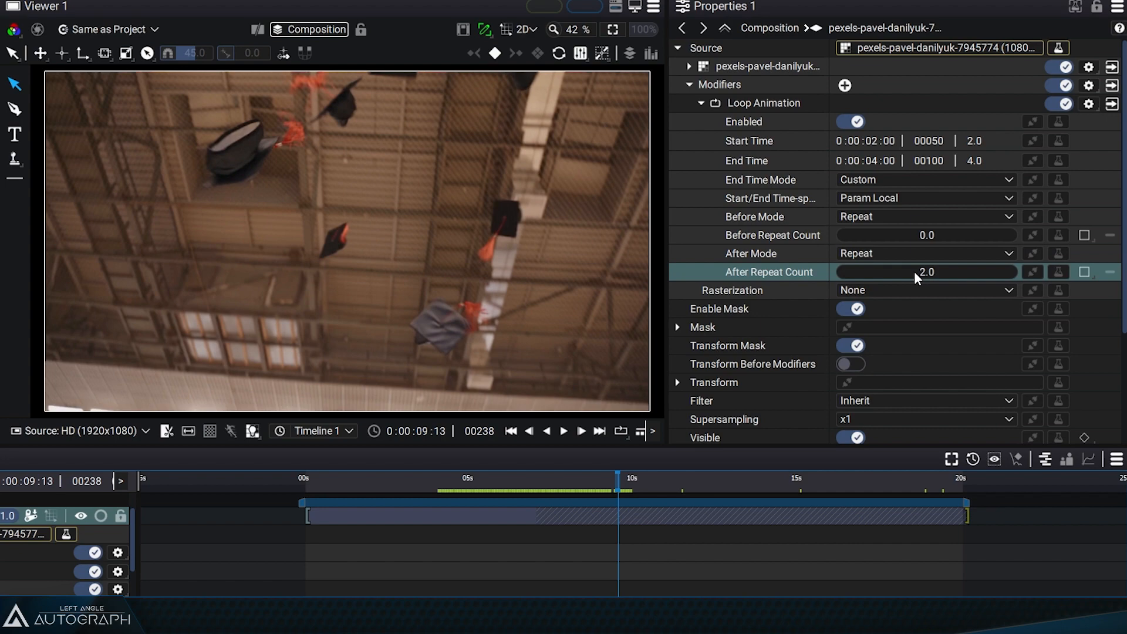
drag(491, 483, 544, 480)
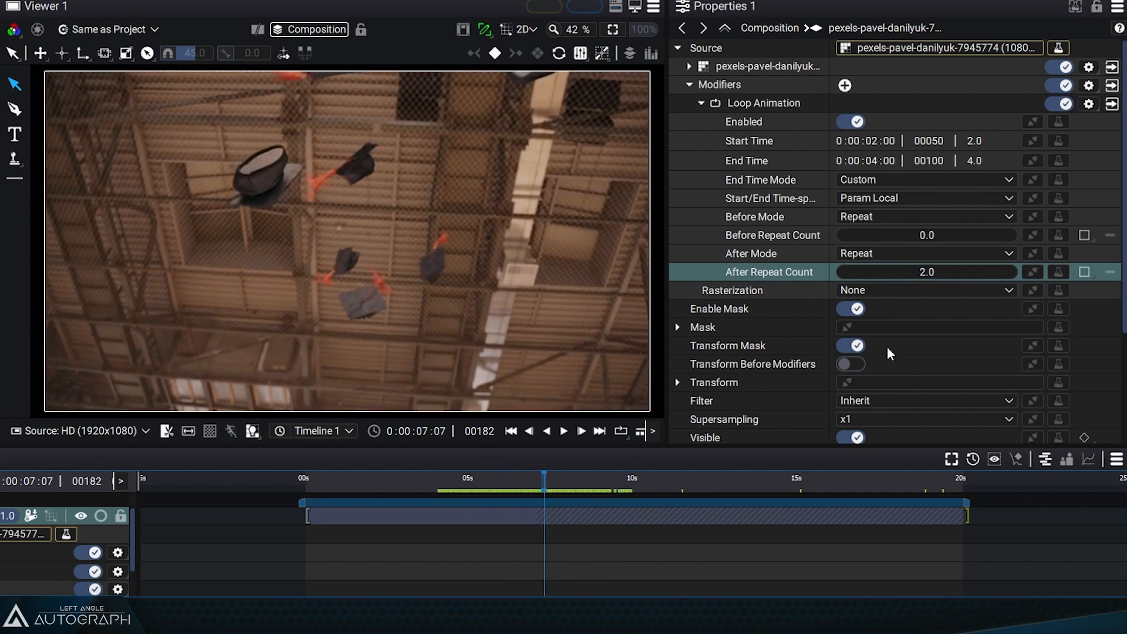
- Set the After Repeat Count to 4 and scrub the repeats starting from time 0:00:04:00
text(4)
key(Return)
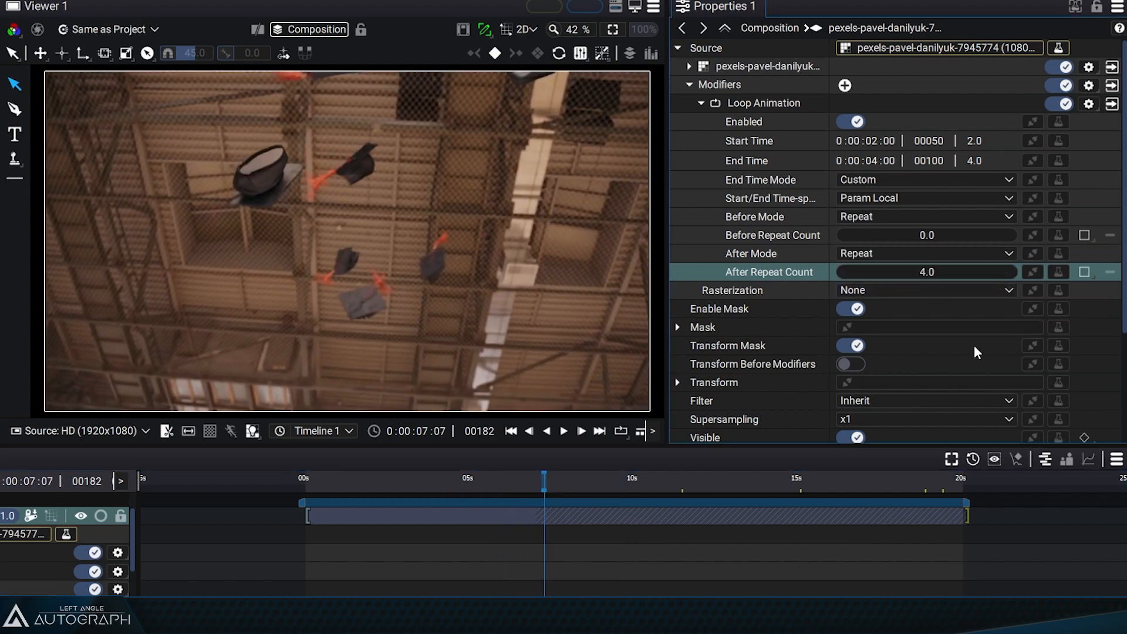
click(473, 481)
click(425, 432)
text(4)
key(Tab)
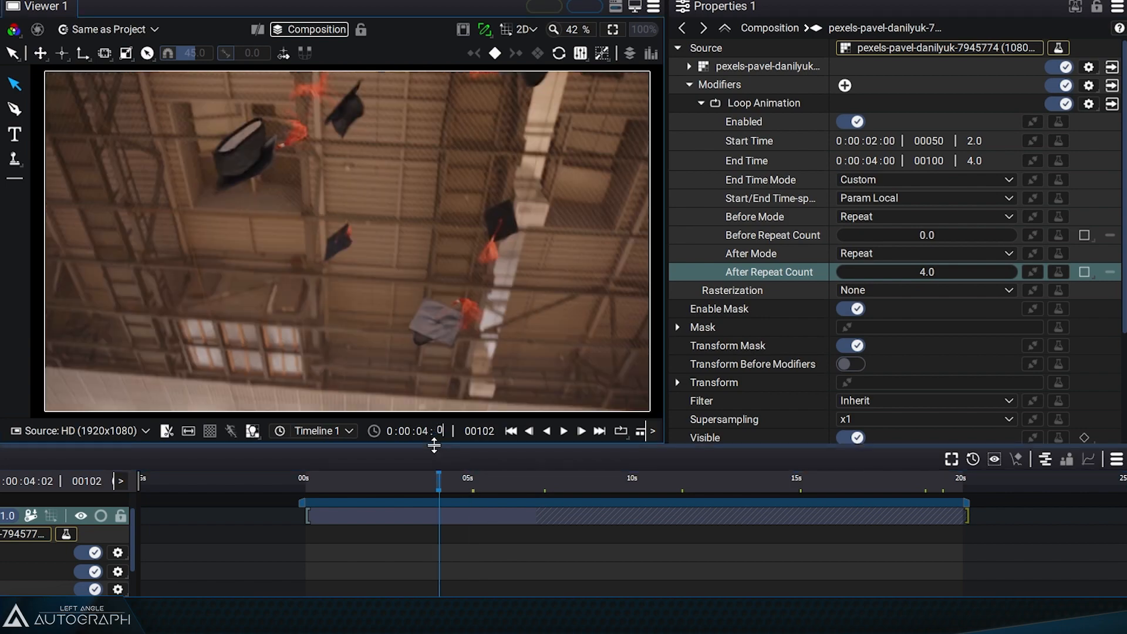
text(0)
key(Return)
drag(436, 482, 671, 534)
- Reduce the After Repeat Count to 3.40 and scrub around frame 270 to check the partial last repeat
drag(937, 269, 902, 268)
mouse_move(677, 488)
mouse_down()
mouse_move(628, 485)
mouse_move(674, 487)
mouse_move(663, 489)
mouse_up()
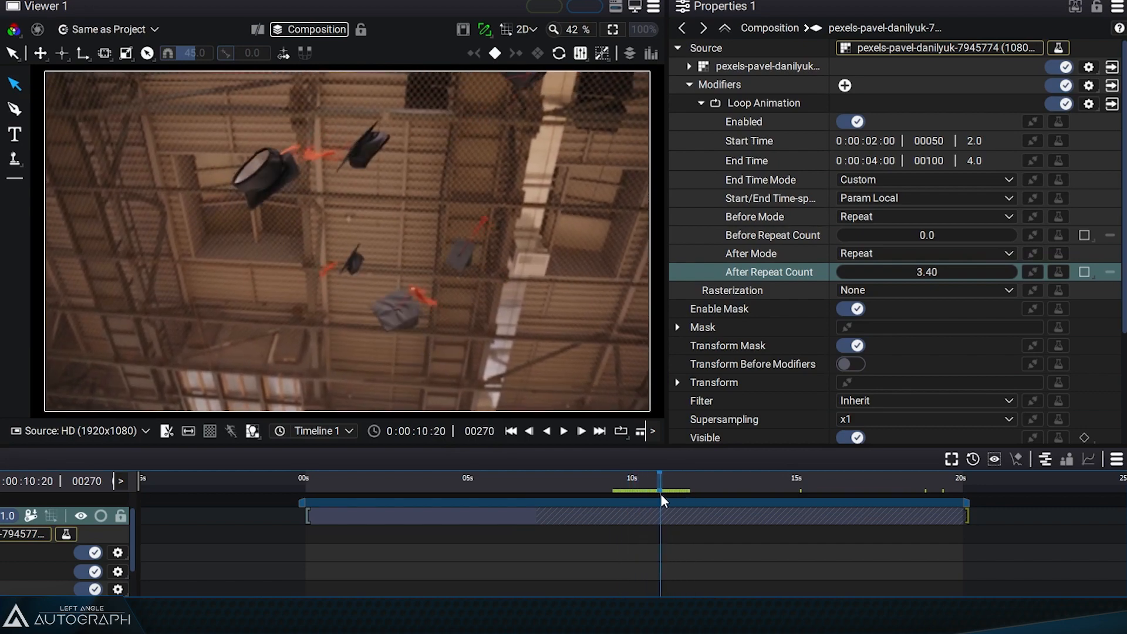
mouse_move(651, 494)
mouse_down()
mouse_move(667, 495)
mouse_move(654, 495)
mouse_up()
- Set the After Repeat Count back to 4 and scrub forward to frame 313
click(941, 271)
text(4)
key(Return)
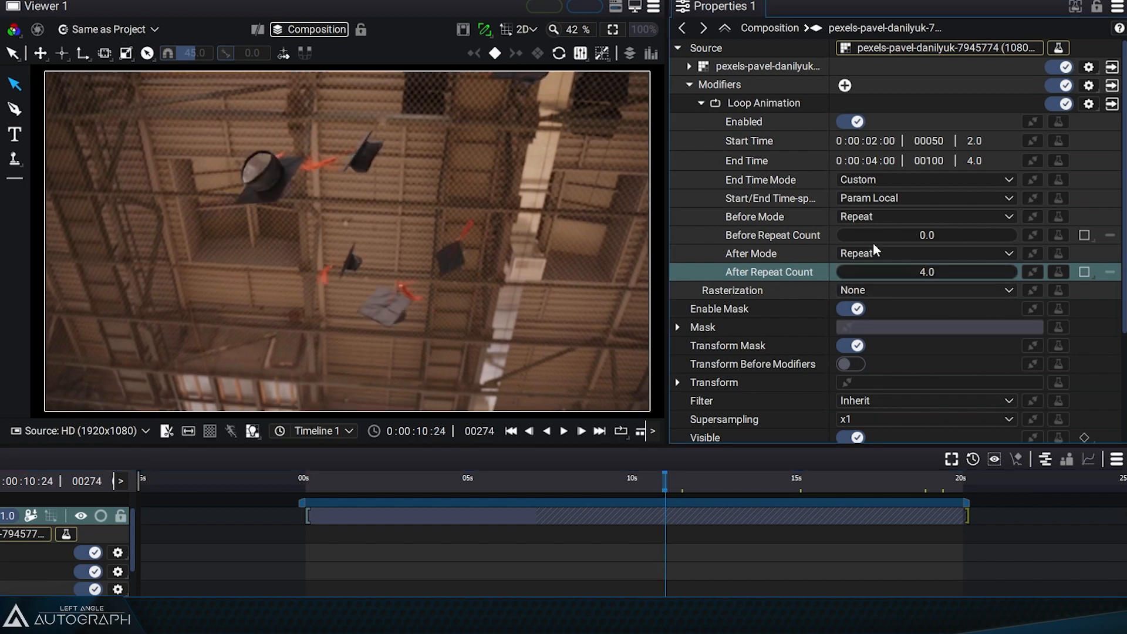
drag(682, 485, 717, 469)
- Set the After Repeat Count to 3.99, then play and scrub the video from the 4-second end time onward
click(946, 272)
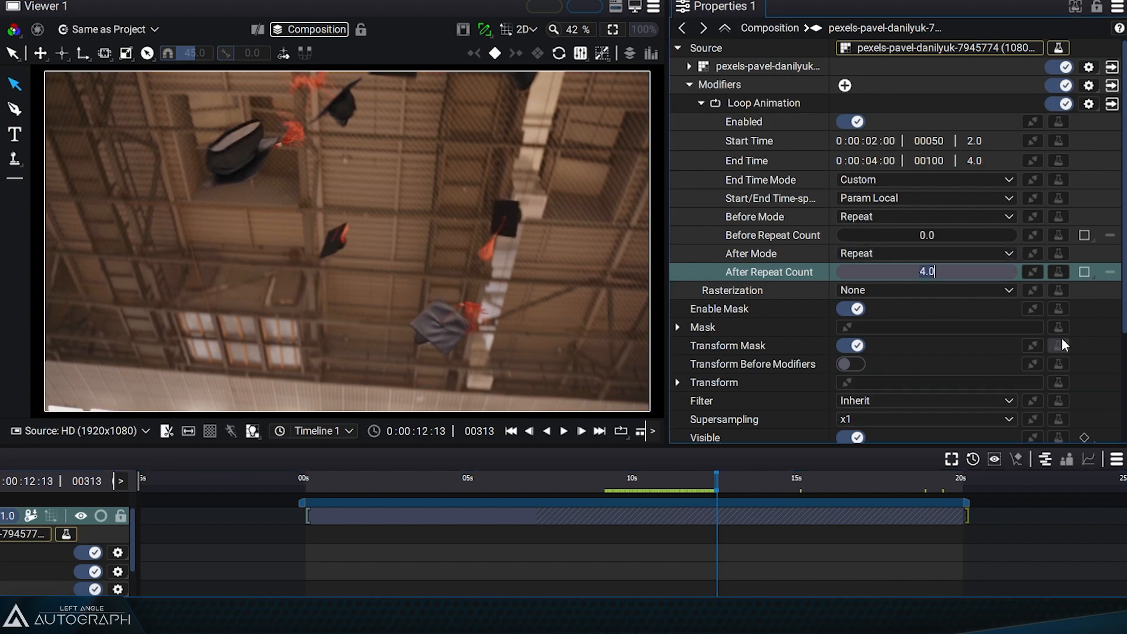
text(3.99)
key(Return)
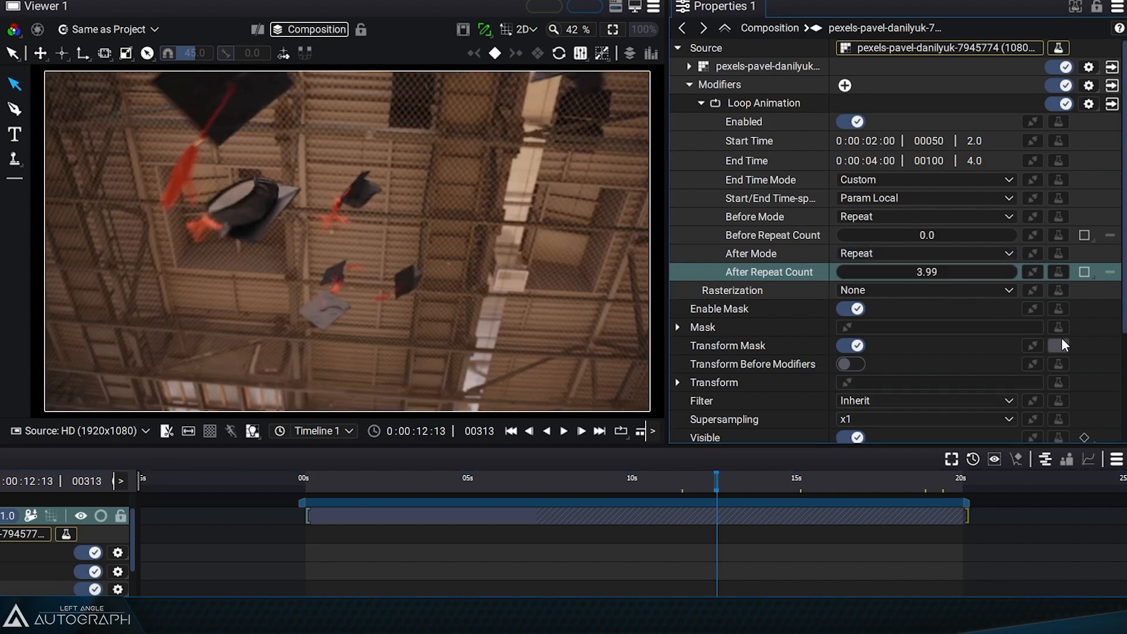
drag(607, 482, 435, 506)
key(space)
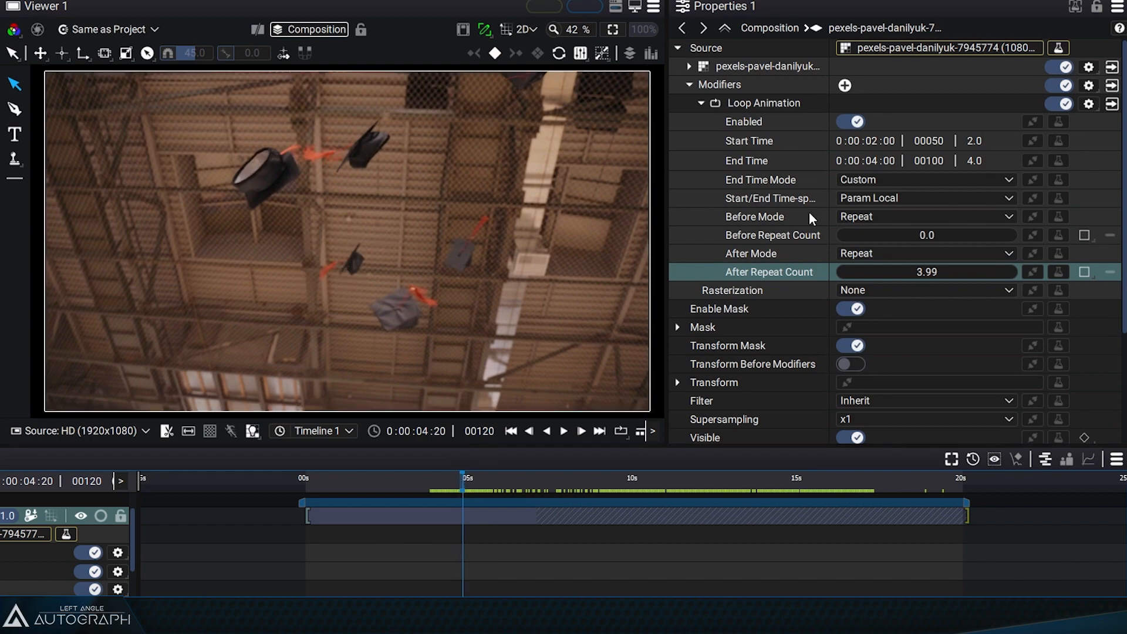
drag(465, 488, 740, 494)
drag(900, 495, 738, 495)
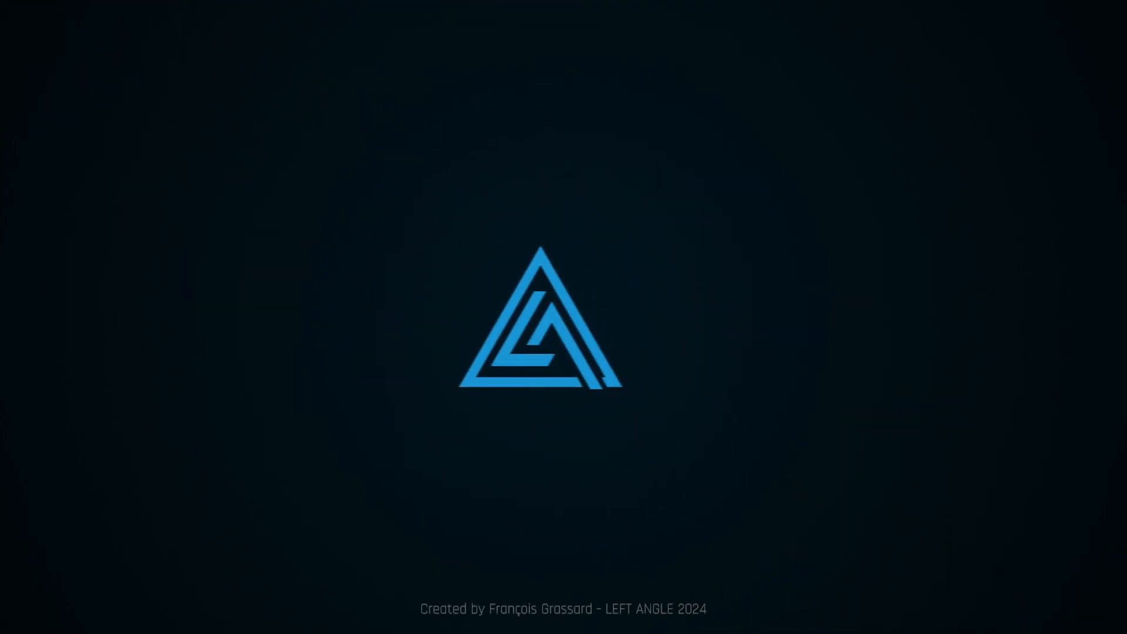